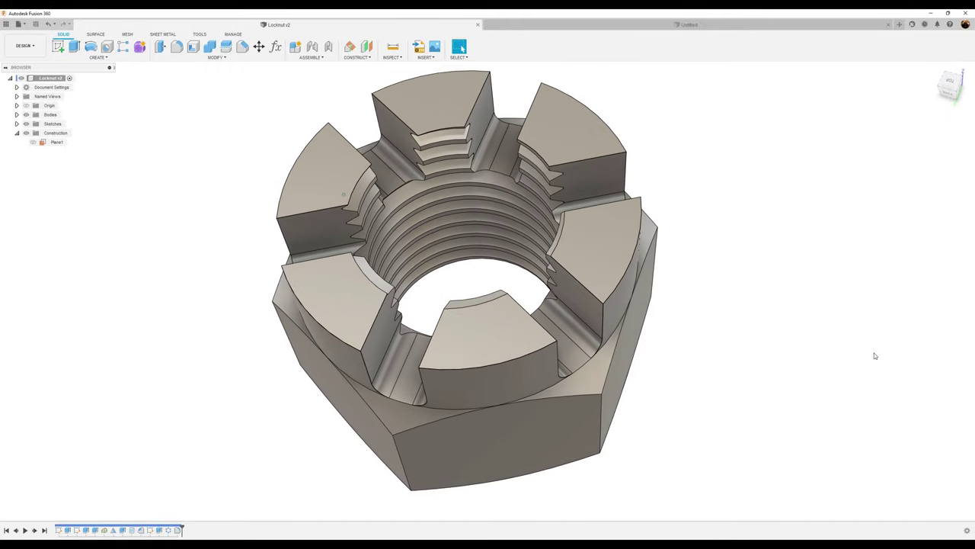
Switch to the untitled design and create a new internal component named Locknut
{"action": "left_click", "coordinate": [860, 25]}
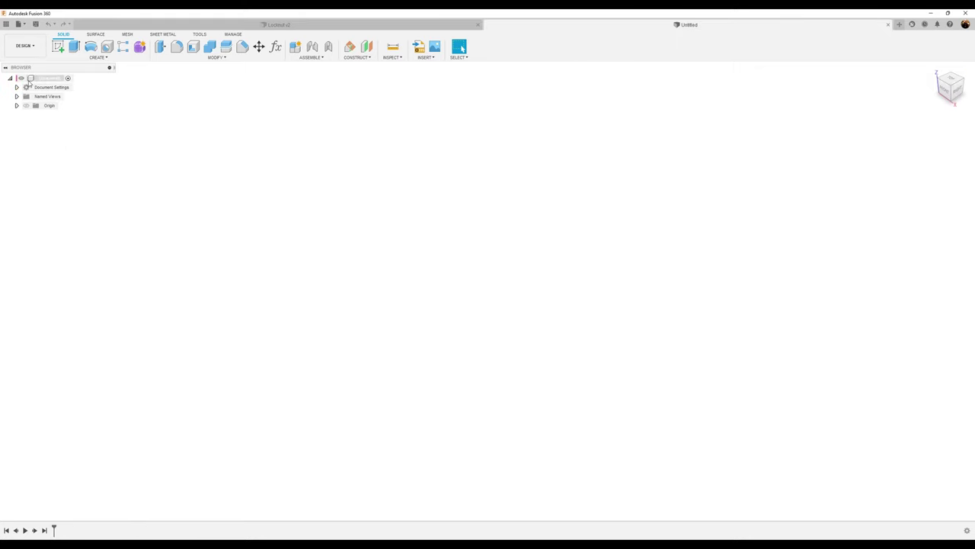
{"action": "right_click", "coordinate": [54, 81]}
{"action": "left_click", "coordinate": [73, 88]}
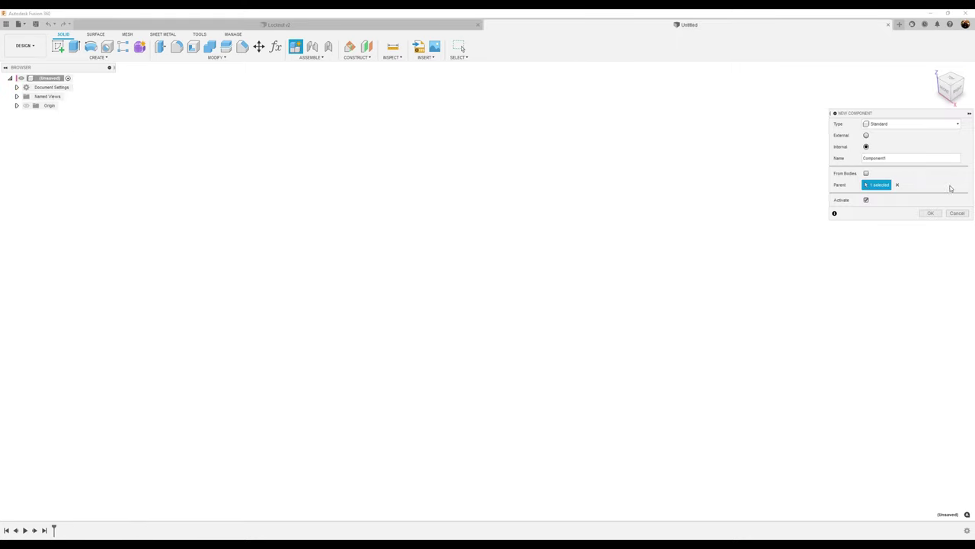
{"action": "type", "text": "Lockout"}
{"action": "left_click", "coordinate": [937, 214]}
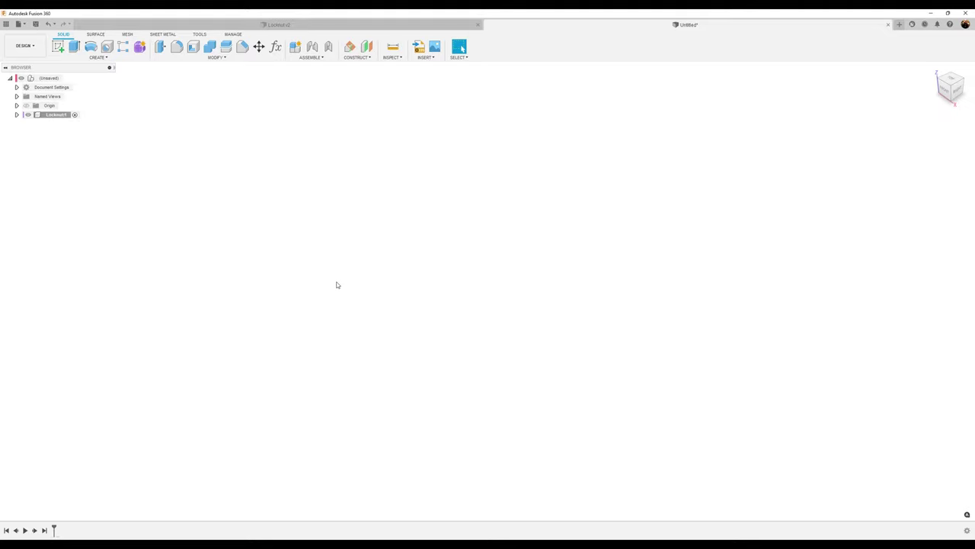
Start a sketch on the horizontal origin plane and draw a circumscribed hexagon about 58 mm across flats, centred on the origin
{"action": "left_click", "coordinate": [58, 46]}
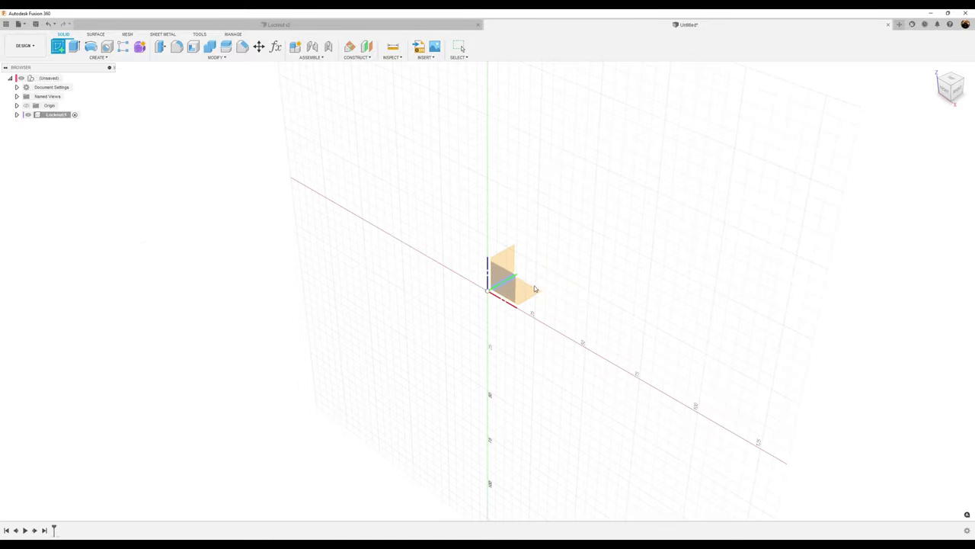
{"action": "left_click", "coordinate": [535, 290]}
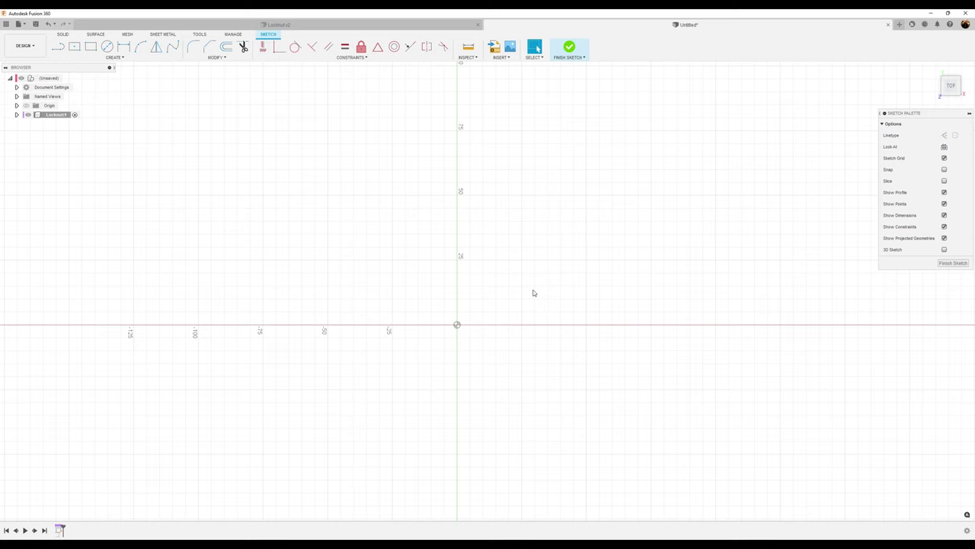
{"action": "left_click", "coordinate": [115, 57]}
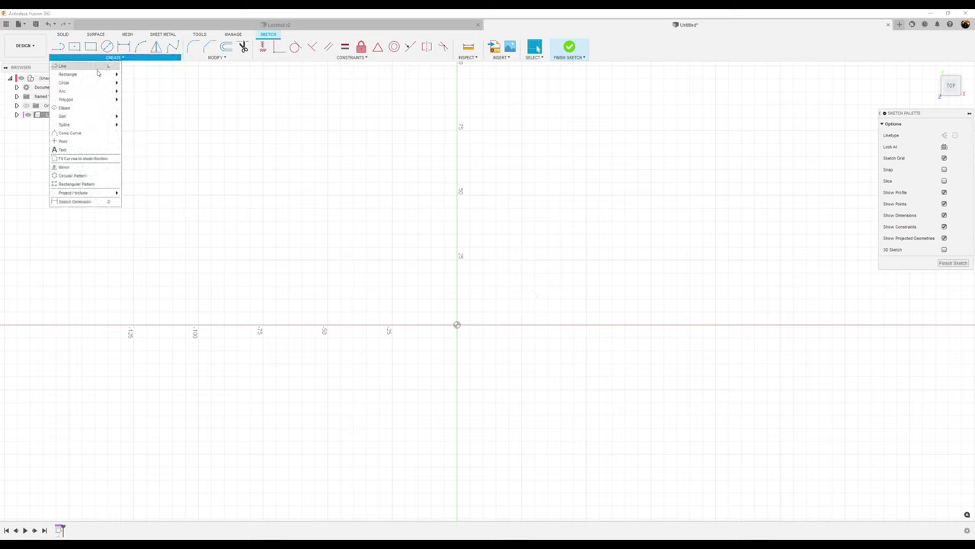
{"action": "mouse_move", "coordinate": [94, 100]}
{"action": "left_click", "coordinate": [149, 101]}
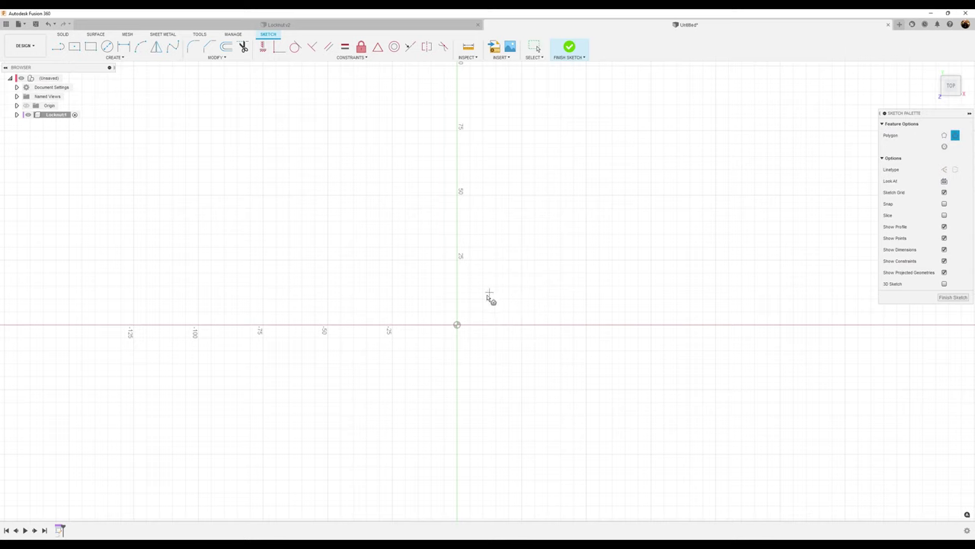
{"action": "left_click", "coordinate": [458, 324]}
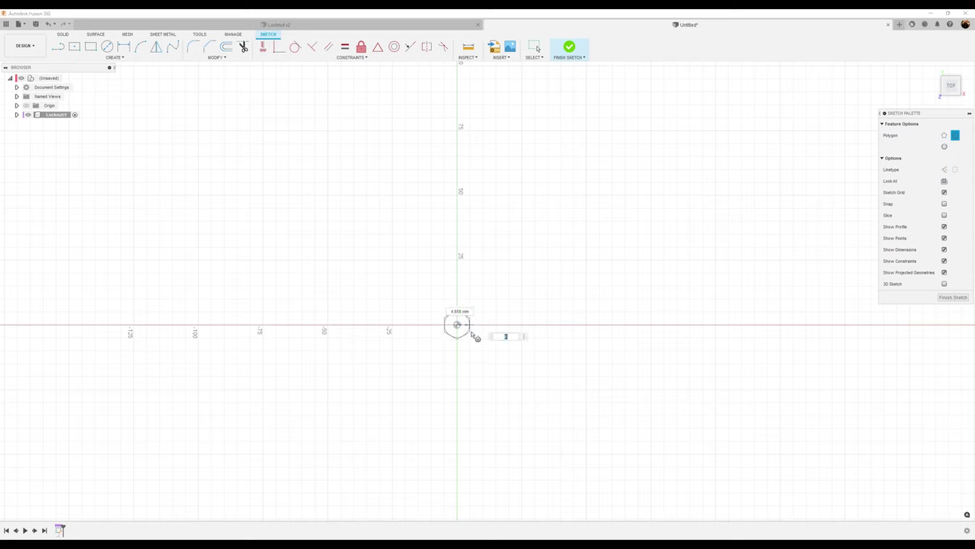
{"action": "left_click", "coordinate": [497, 392]}
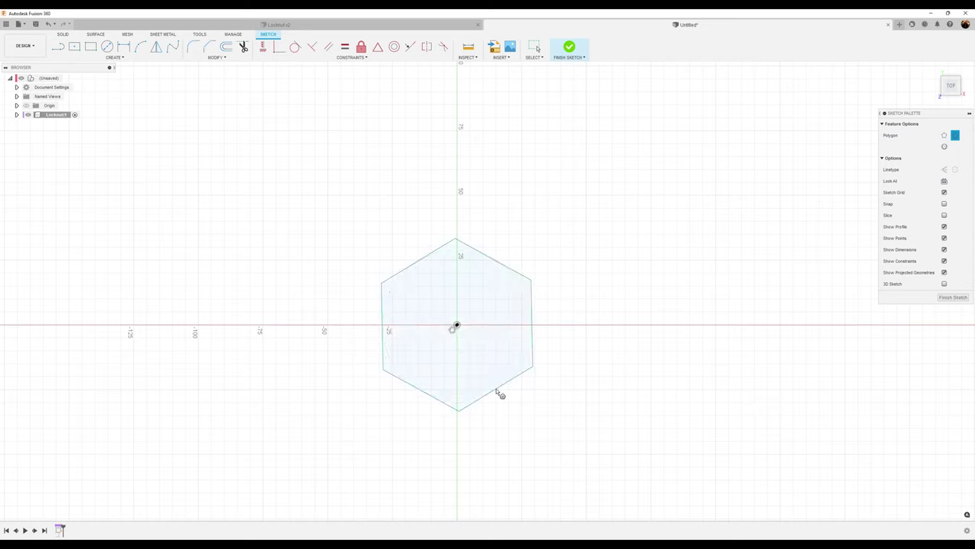
Constrain one side of the hexagon to be vertical and dimension the distance between its two vertical sides as 22 mm
{"action": "left_click", "coordinate": [263, 47]}
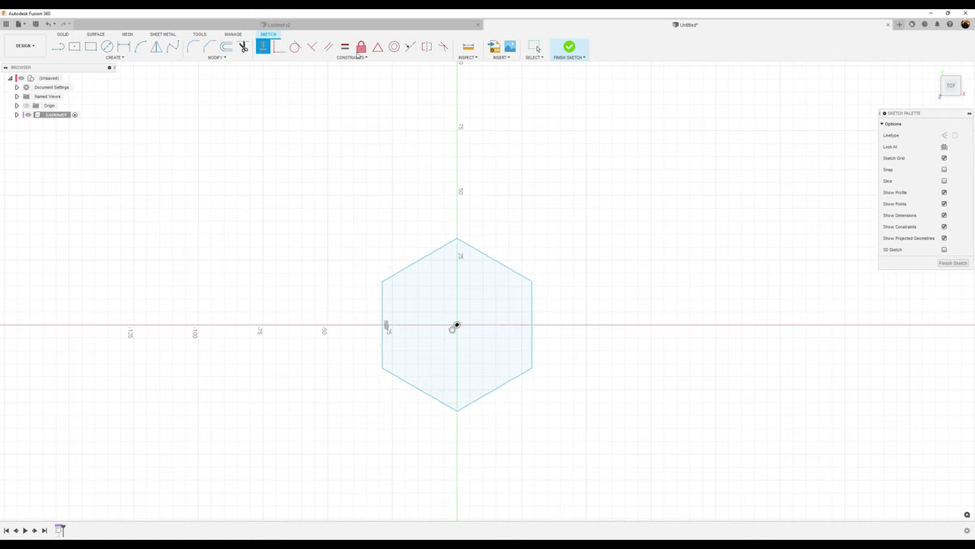
{"action": "key", "text": "d"}
{"action": "left_click", "coordinate": [382, 305]}
{"action": "left_click", "coordinate": [532, 312]}
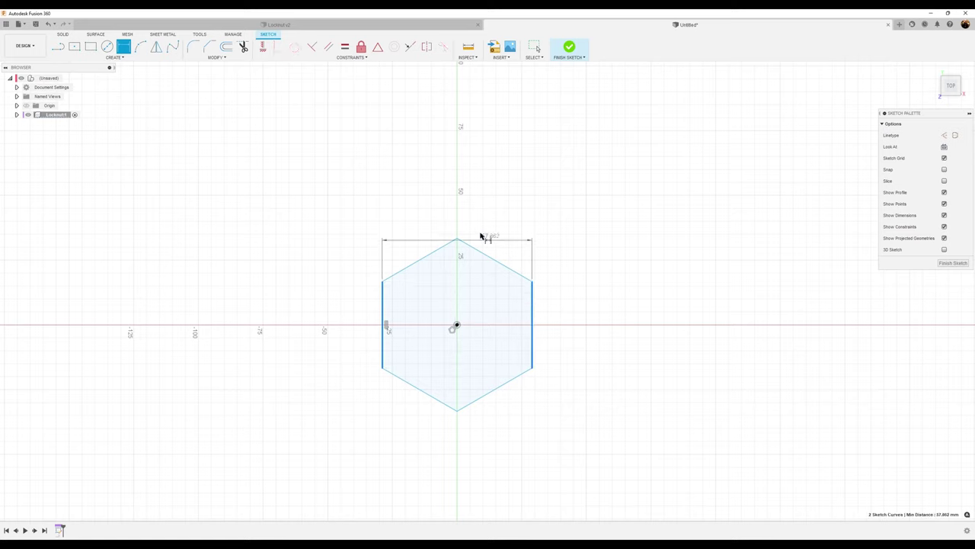
{"action": "left_click", "coordinate": [458, 224]}
{"action": "type", "text": "22"}
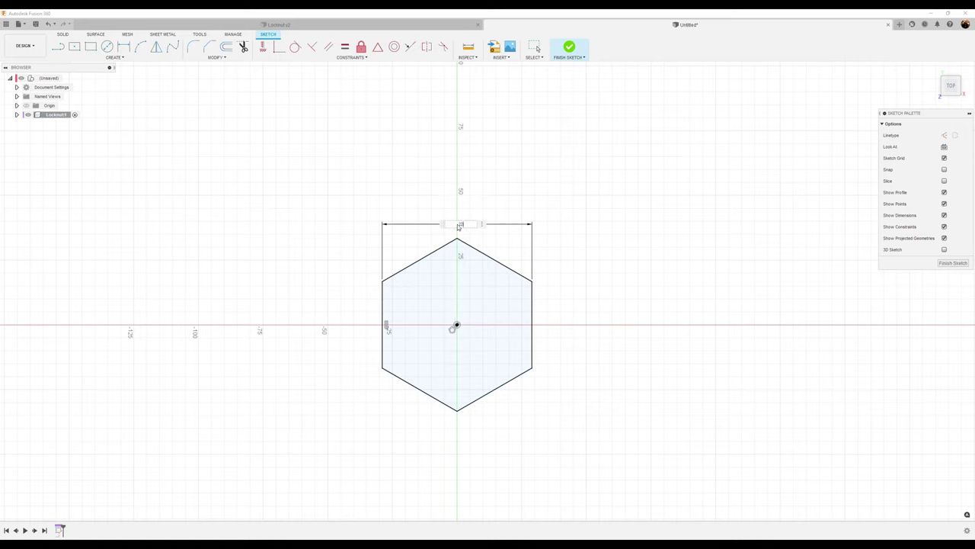
{"action": "key", "text": "Return"}
Extrude the hexagon profile 11 mm upward as a new body
{"action": "scroll", "coordinate": [529, 366], "scroll_direction": "up", "scroll_amount": 5}
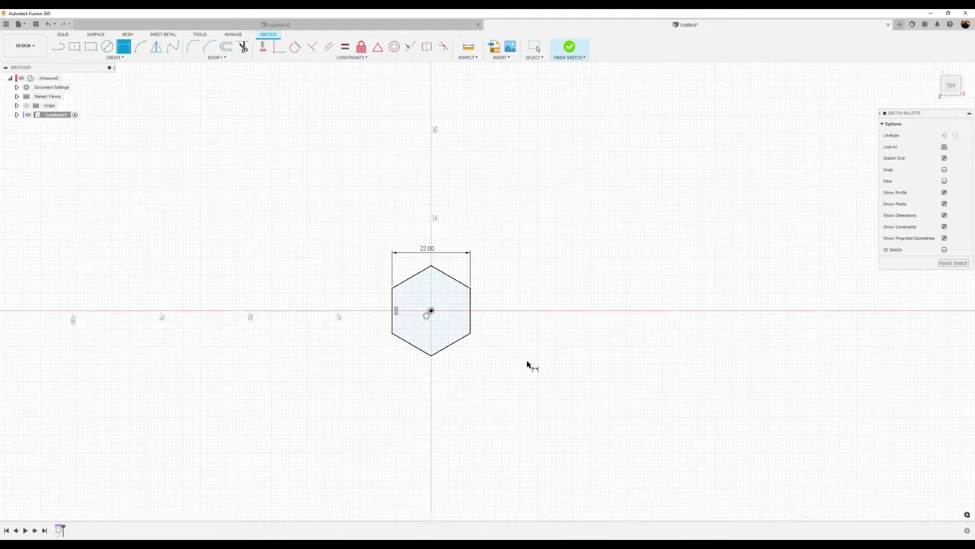
{"action": "middle_click_drag", "start_coordinate": [538, 307], "coordinate": [624, 332]}
{"action": "scroll", "coordinate": [624, 332], "scroll_direction": "up", "scroll_amount": 3}
{"action": "middle_click_drag", "start_coordinate": [562, 279], "coordinate": [675, 317]}
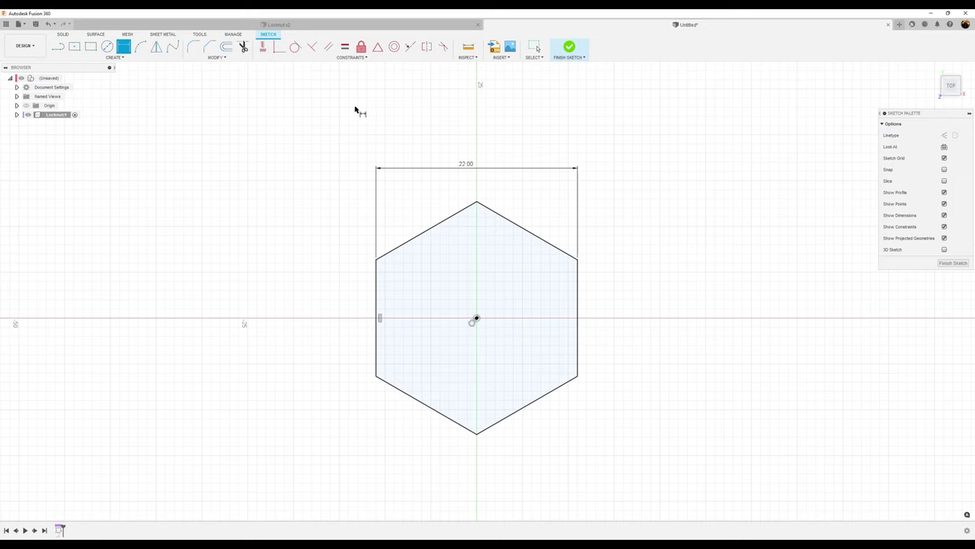
{"action": "key", "text": "e"}
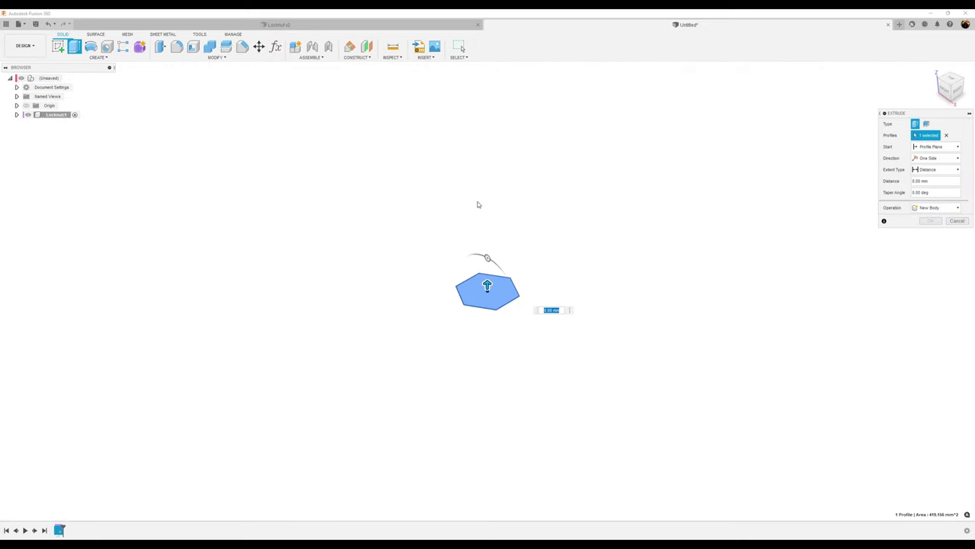
{"action": "type", "text": "11"}
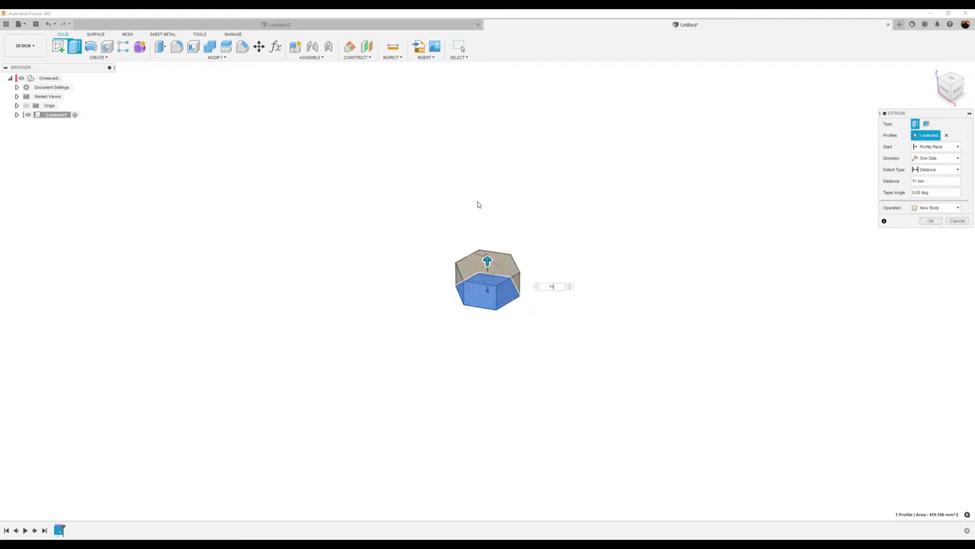
{"action": "left_click", "coordinate": [934, 221]}
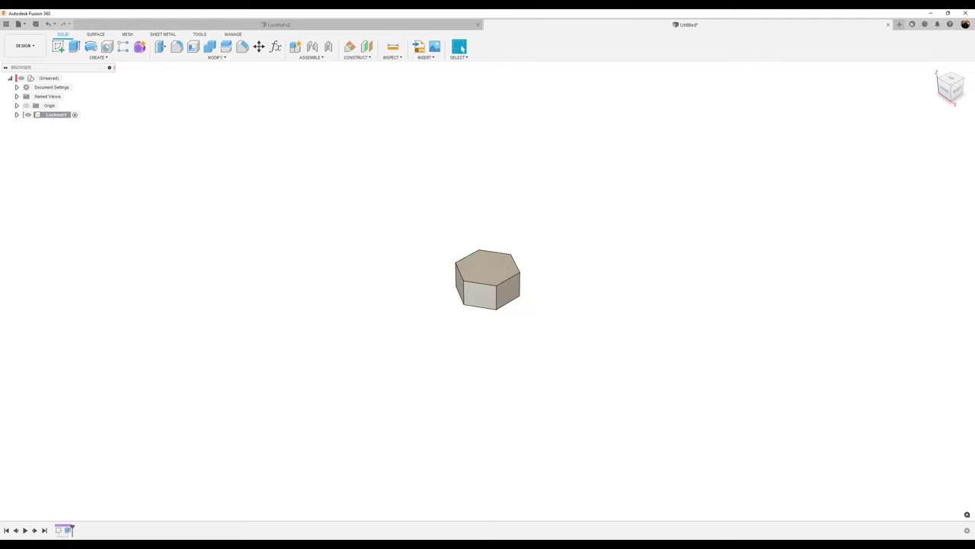
Start a sketch on the top face of the hexagonal body and draw a circle from the origin, tangent to the hexagon's sides
{"action": "left_click", "coordinate": [693, 252]}
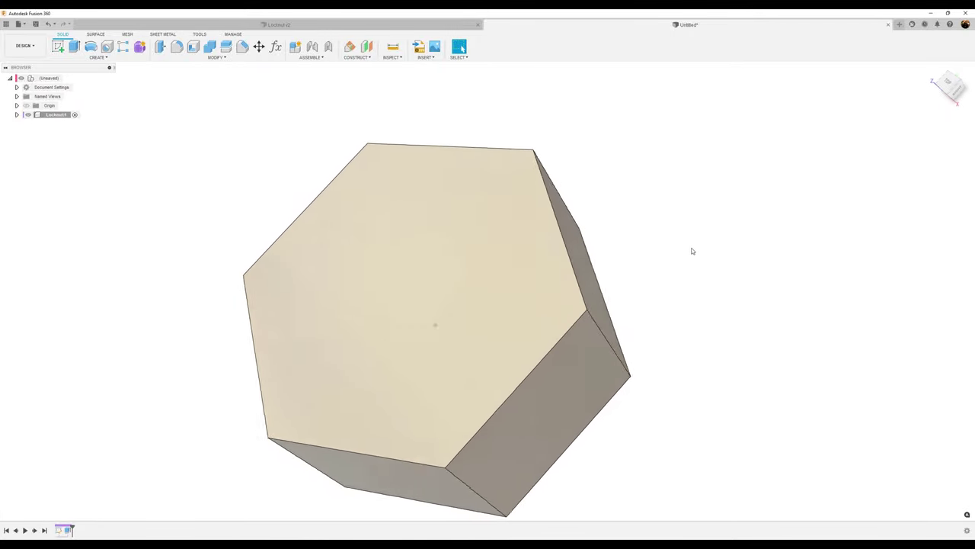
{"action": "left_click", "coordinate": [63, 50]}
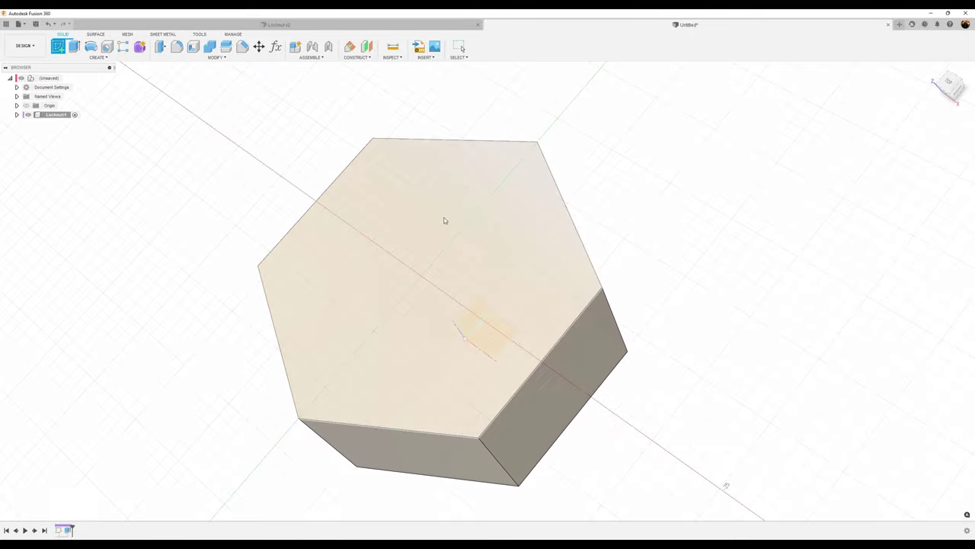
{"action": "left_click", "coordinate": [447, 221]}
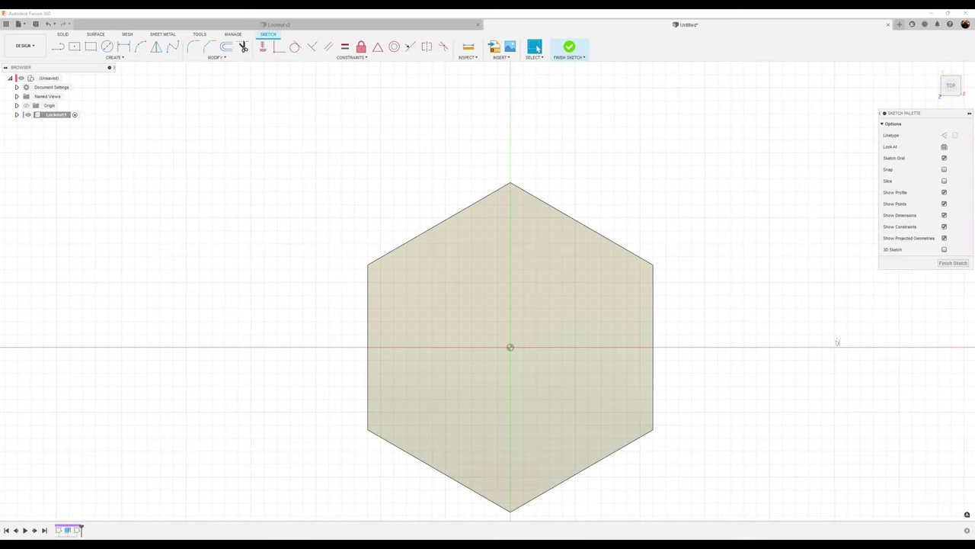
{"action": "left_click", "coordinate": [107, 46]}
{"action": "left_click", "coordinate": [510, 349]}
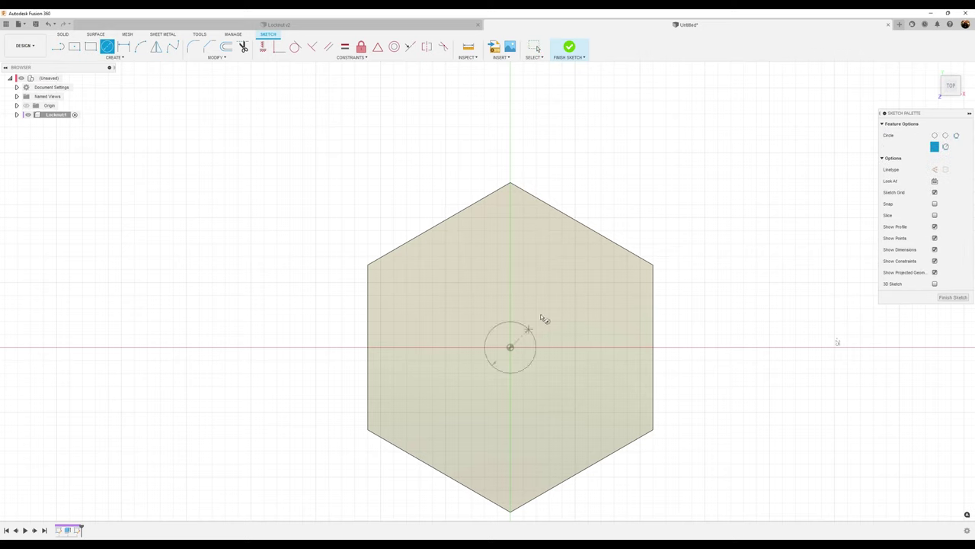
{"action": "left_click", "coordinate": [584, 226]}
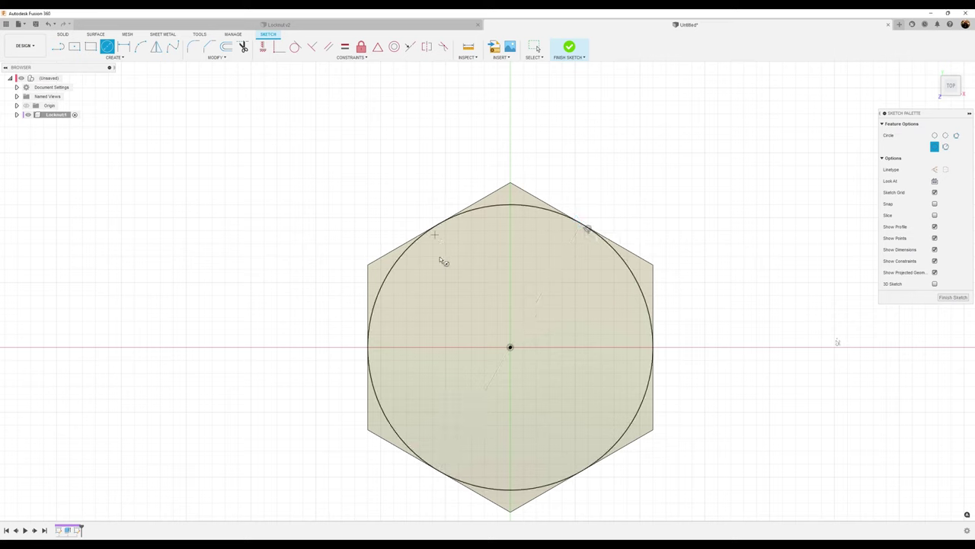
Add a concentric 14 mm diameter circle at the origin and finish the sketch
{"action": "left_click", "coordinate": [511, 349]}
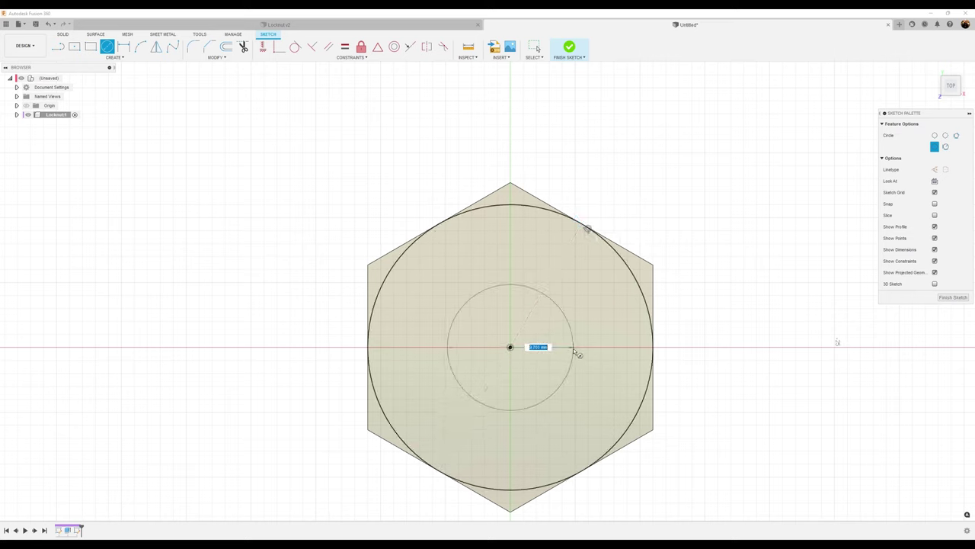
{"action": "type", "text": "14"}
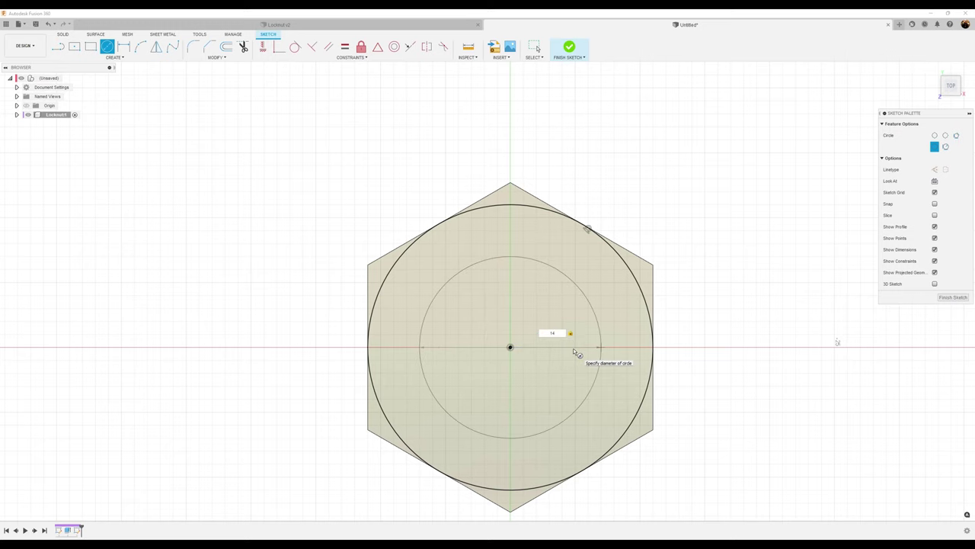
{"action": "key", "text": "Return"}
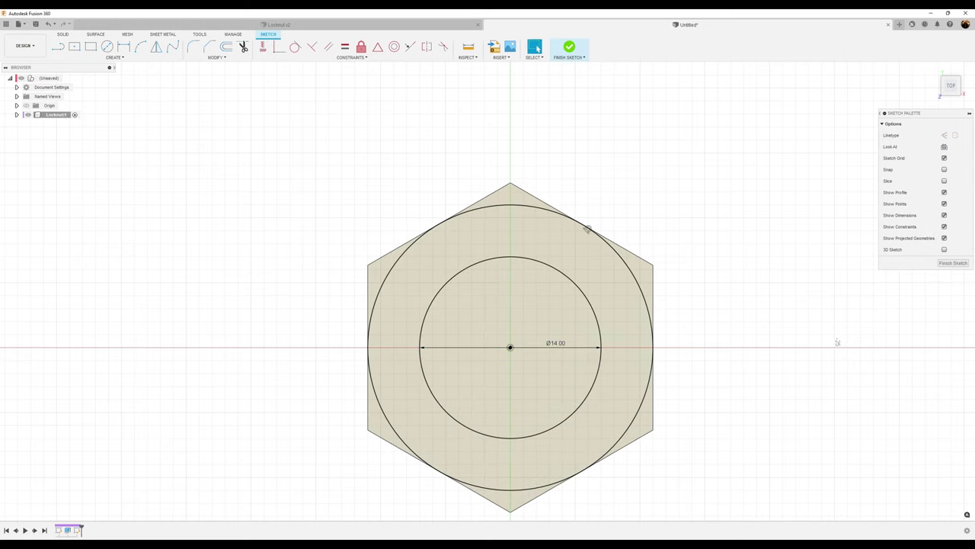
{"action": "left_click", "coordinate": [953, 263]}
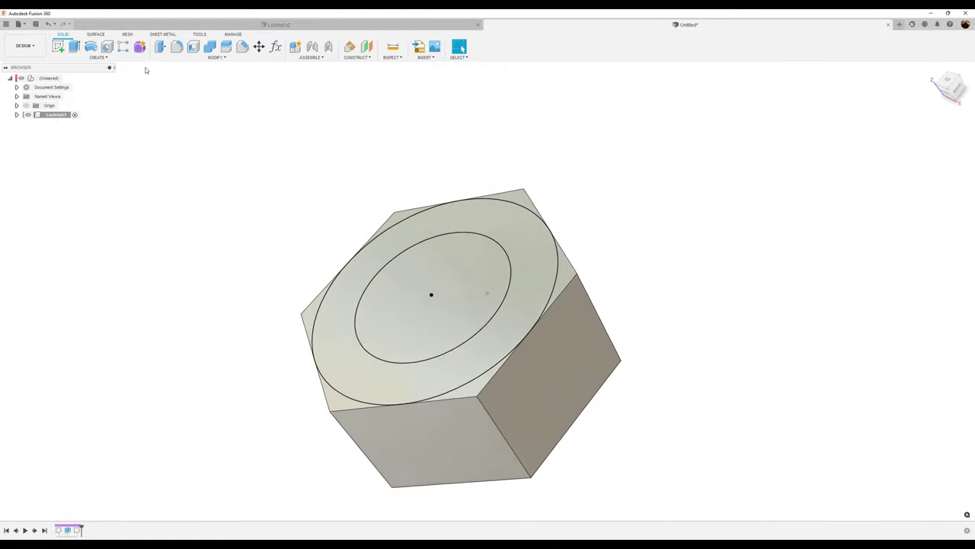
Cut the inner circle's profile through the body by extruding it -11 mm to the bottom face
{"action": "left_click", "coordinate": [77, 50]}
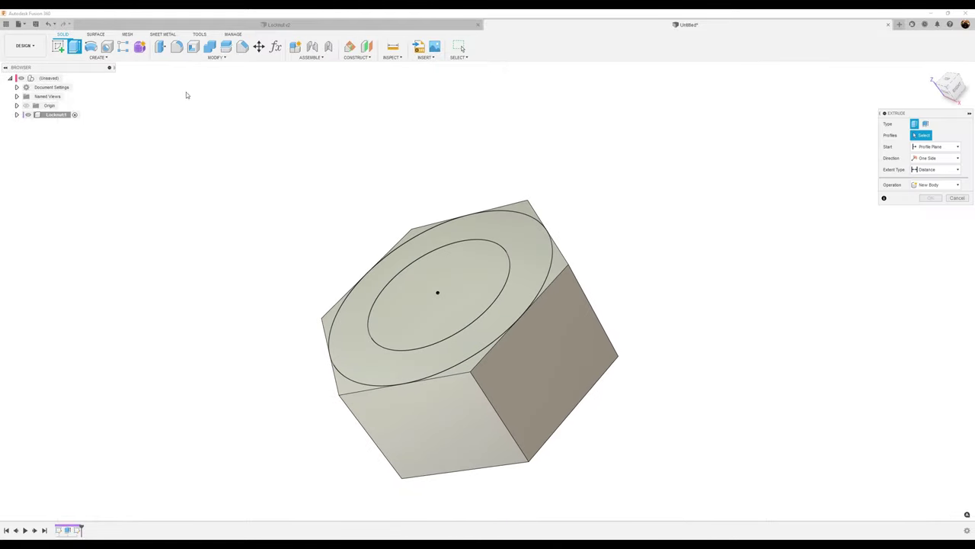
{"action": "left_click", "coordinate": [480, 280]}
{"action": "middle_click_drag", "start_coordinate": [479, 280], "coordinate": [518, 333], "text": "shift"}
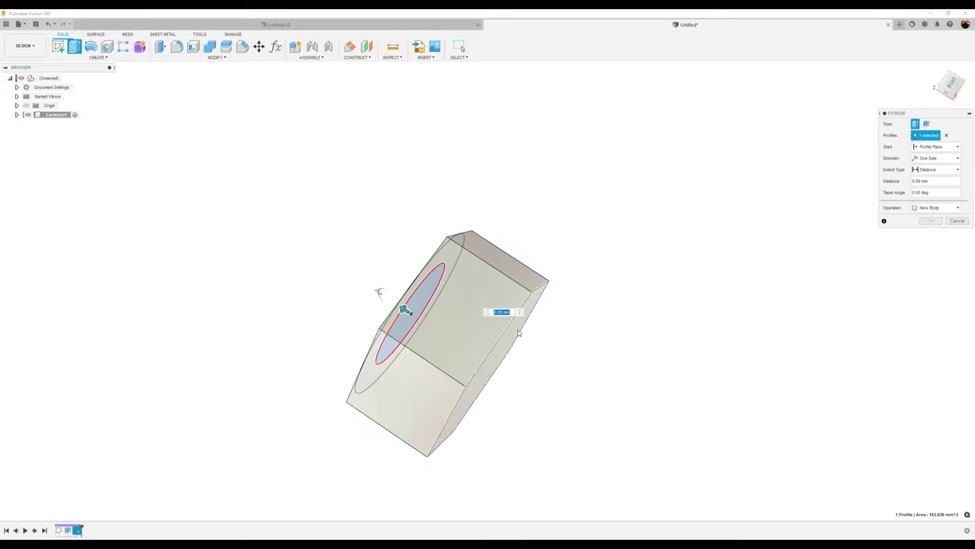
{"action": "left_click", "coordinate": [518, 333]}
{"action": "middle_click_drag", "start_coordinate": [887, 324], "coordinate": [939, 239], "text": "shift"}
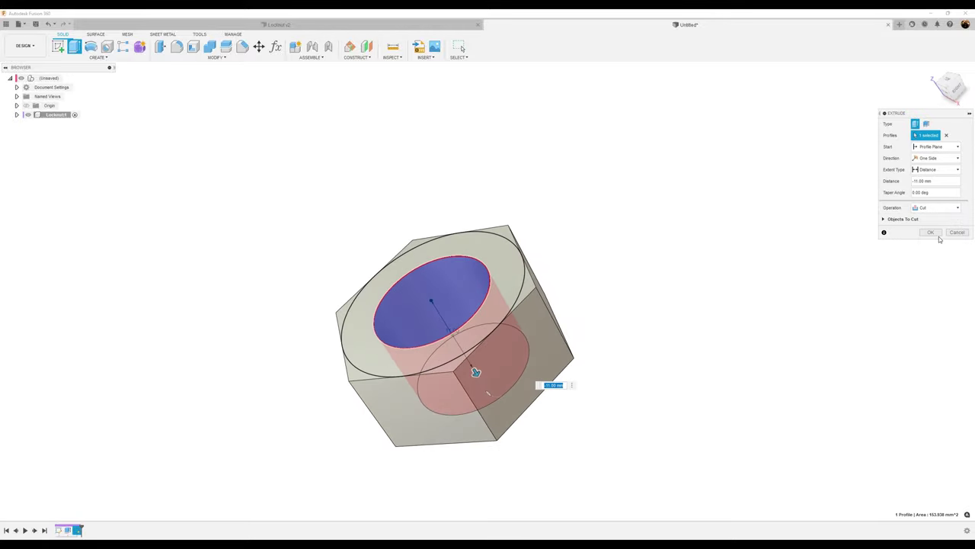
{"action": "left_click", "coordinate": [931, 231]}
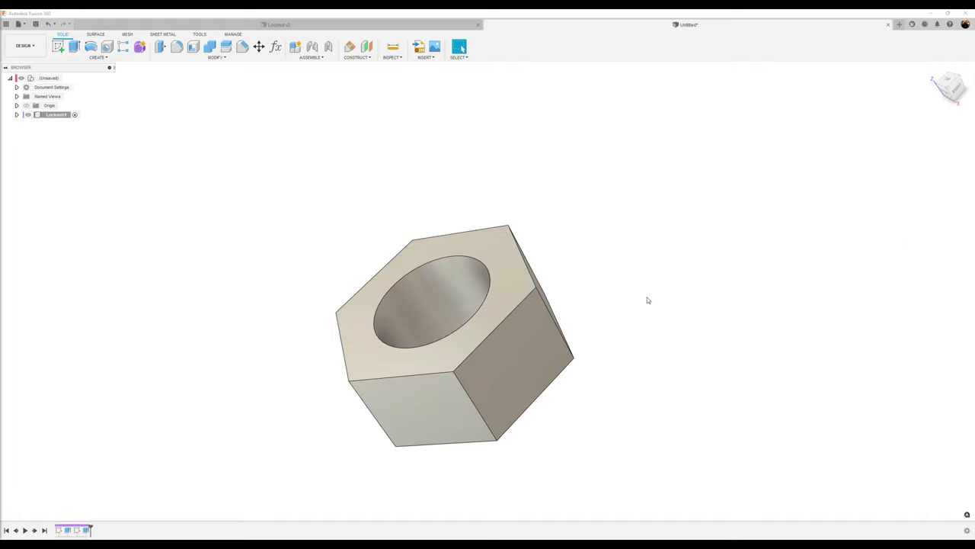
Expand the Locknut component's sketches and make Sketch2, containing the two circles, visible again
{"action": "left_click", "coordinate": [17, 114]}
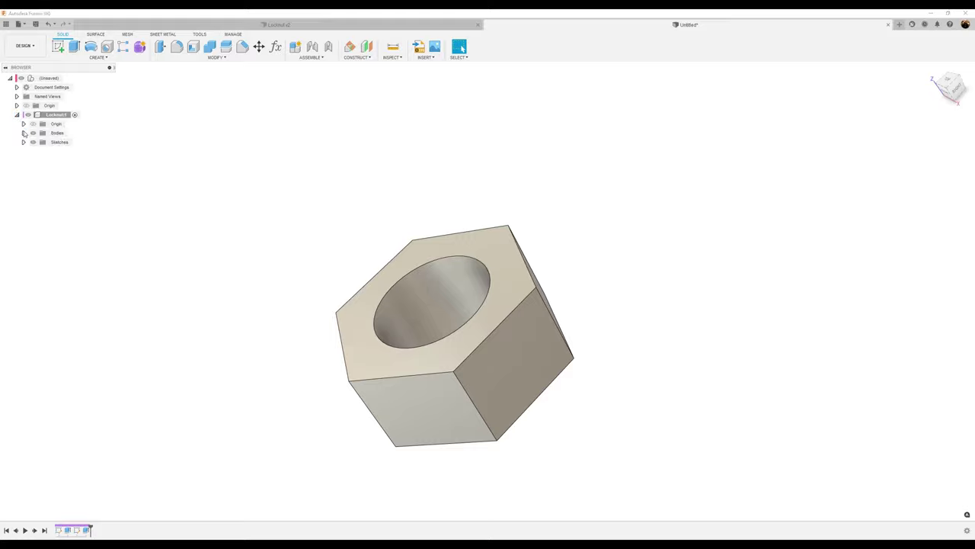
{"action": "left_click", "coordinate": [23, 143]}
{"action": "left_click", "coordinate": [41, 161]}
{"action": "middle_click_drag", "start_coordinate": [632, 151], "coordinate": [641, 169], "text": "shift"}
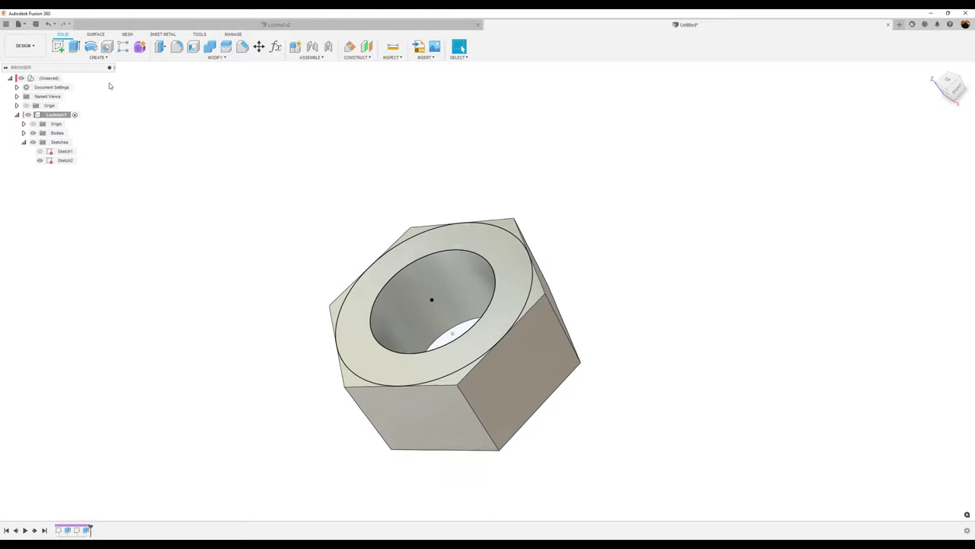
Extrude the ring profile between the two circles as an Intersect at -16 mm with a 55 deg taper angle to chamfer the hexagon's corners
{"action": "left_click", "coordinate": [75, 47]}
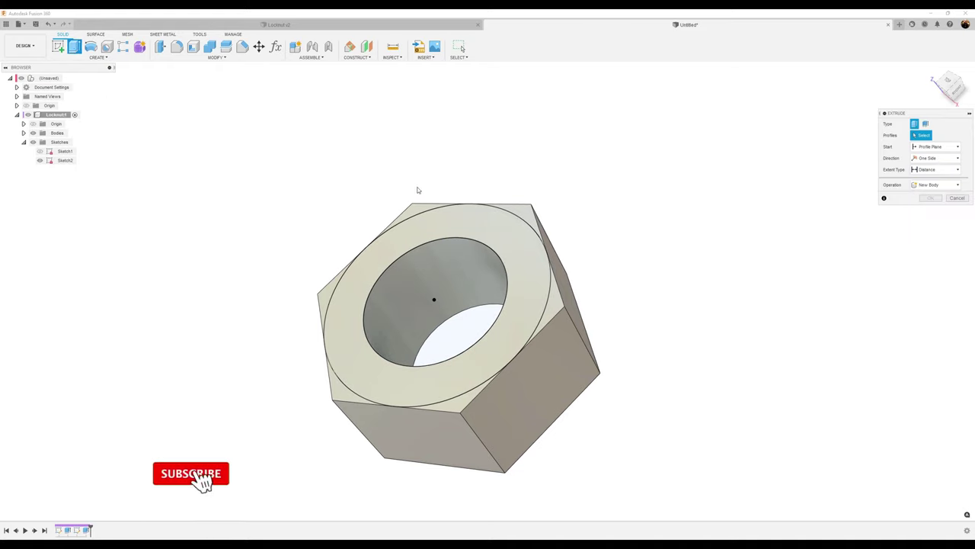
{"action": "left_click", "coordinate": [504, 228]}
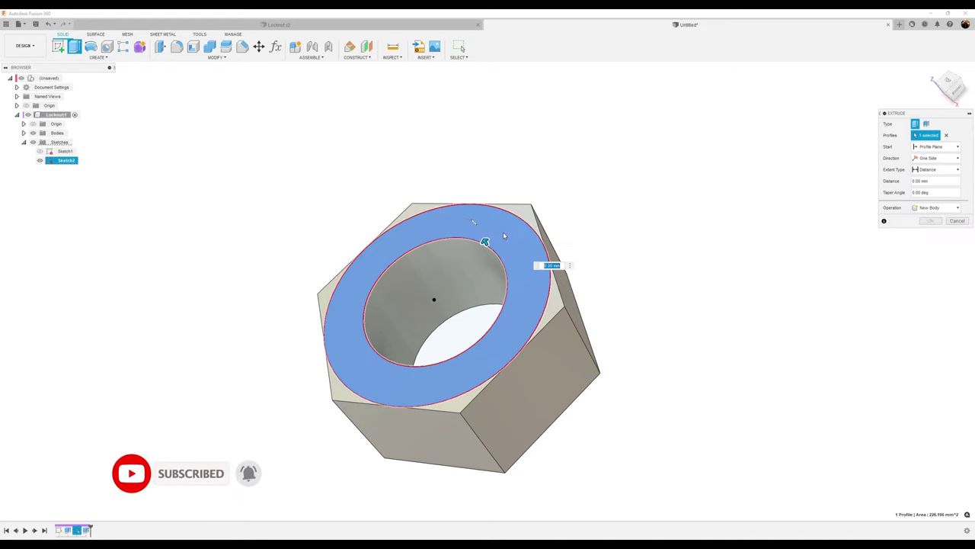
{"action": "left_click", "coordinate": [935, 207]}
{"action": "left_click", "coordinate": [942, 236]}
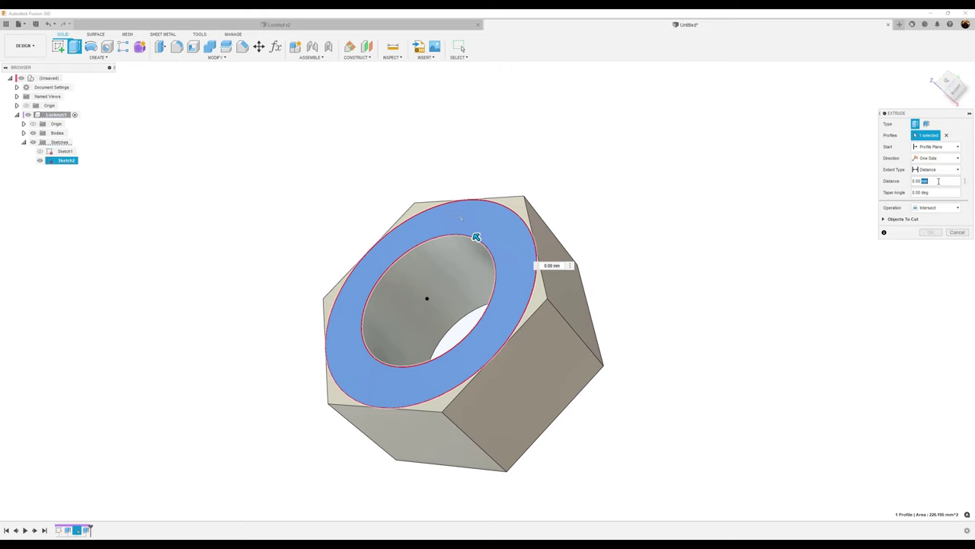
{"action": "type", "text": "-6"}
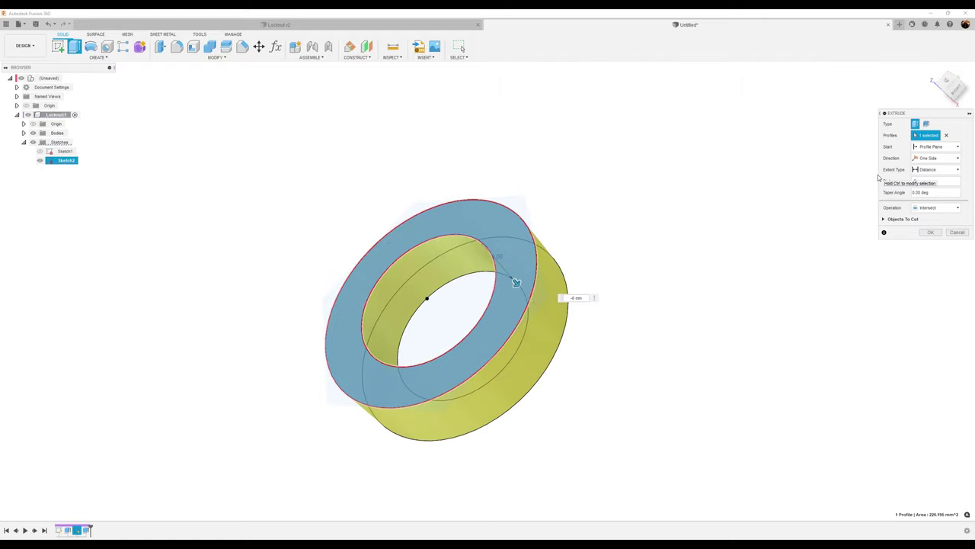
{"action": "type", "text": "1"}
{"action": "left_click", "coordinate": [937, 193]}
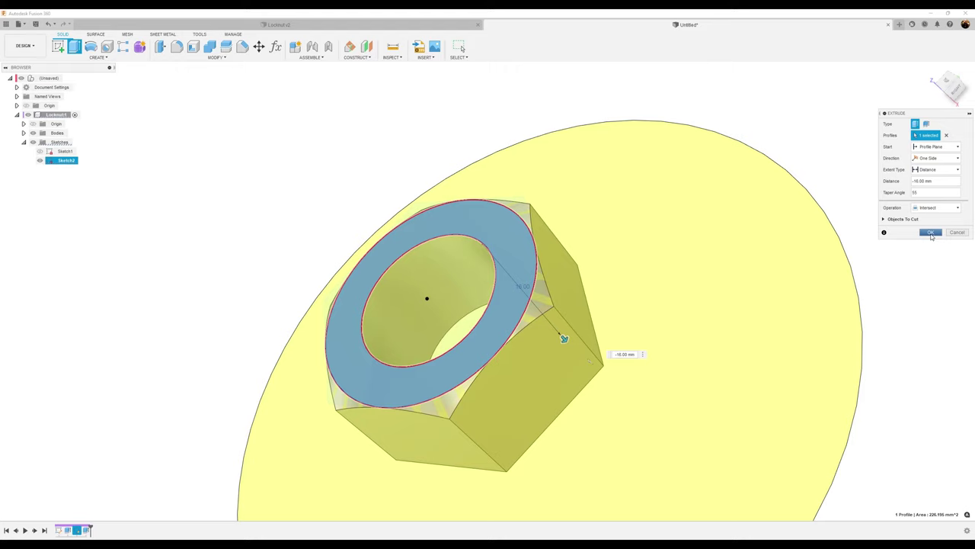
{"action": "left_click", "coordinate": [931, 232]}
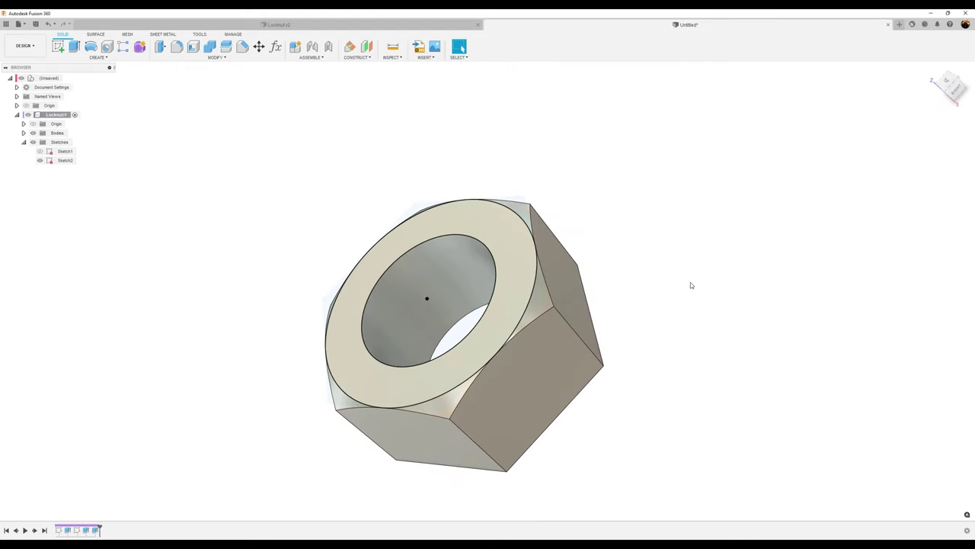
Create a midplane between the nut's top and bottom faces
{"action": "key", "text": "F6"}
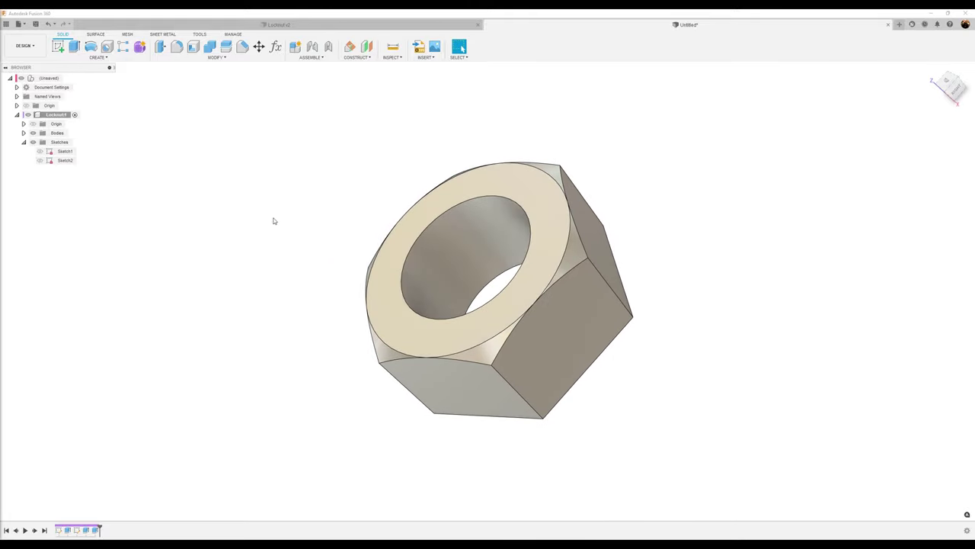
{"action": "middle_click_drag", "start_coordinate": [275, 221], "coordinate": [801, 167], "text": "shift"}
{"action": "left_click", "coordinate": [365, 59]}
{"action": "left_click", "coordinate": [358, 92]}
{"action": "left_click", "coordinate": [478, 188]}
{"action": "left_click", "coordinate": [562, 224]}
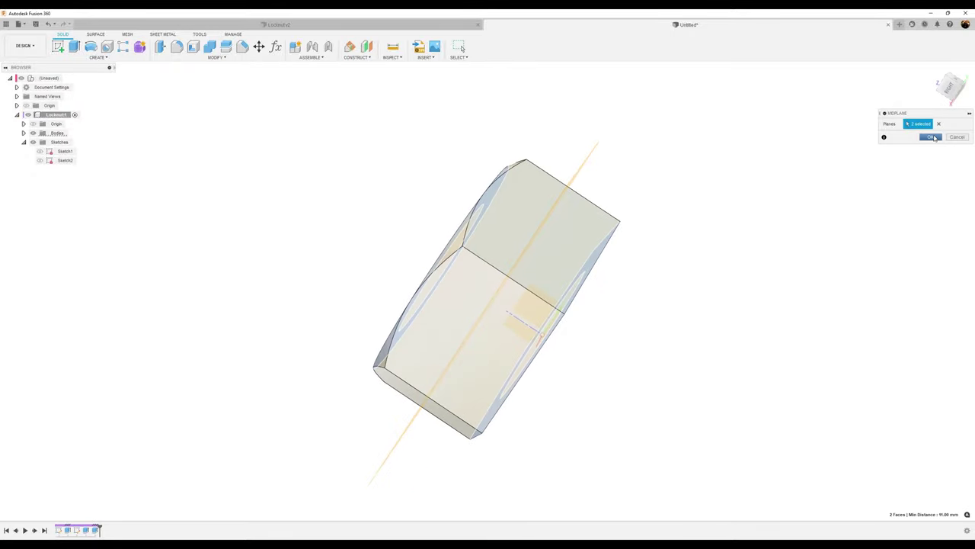
{"action": "left_click", "coordinate": [931, 137]}
Mirror the tapered intersect extrusion feature across the midplane with the Identical compute option
{"action": "middle_click_drag", "start_coordinate": [662, 205], "coordinate": [458, 148], "text": "shift"}
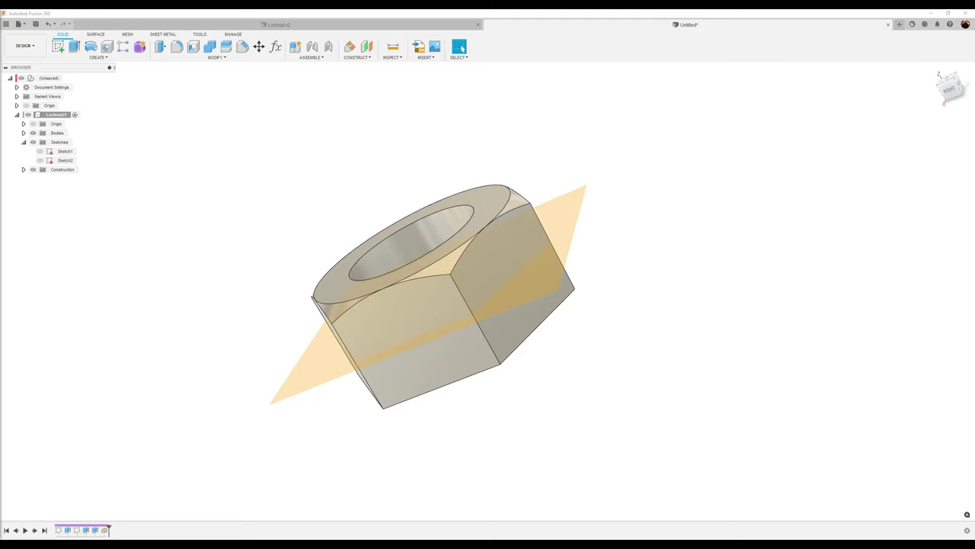
{"action": "left_click", "coordinate": [108, 49]}
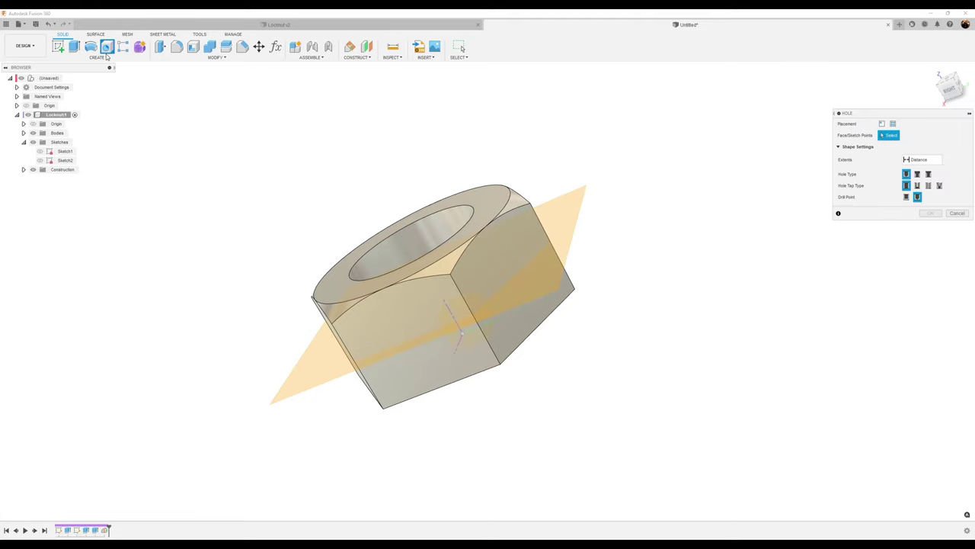
{"action": "left_click", "coordinate": [957, 213]}
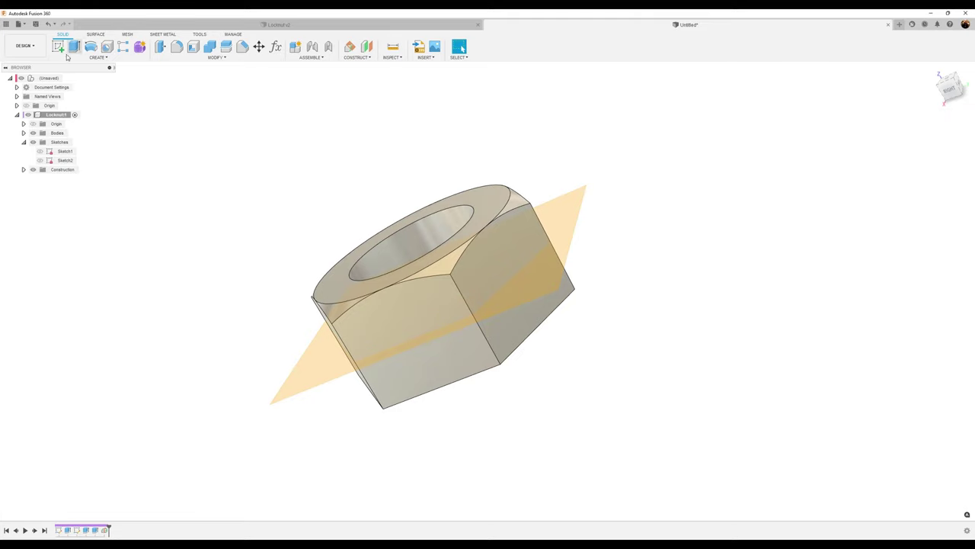
{"action": "left_click", "coordinate": [97, 57]}
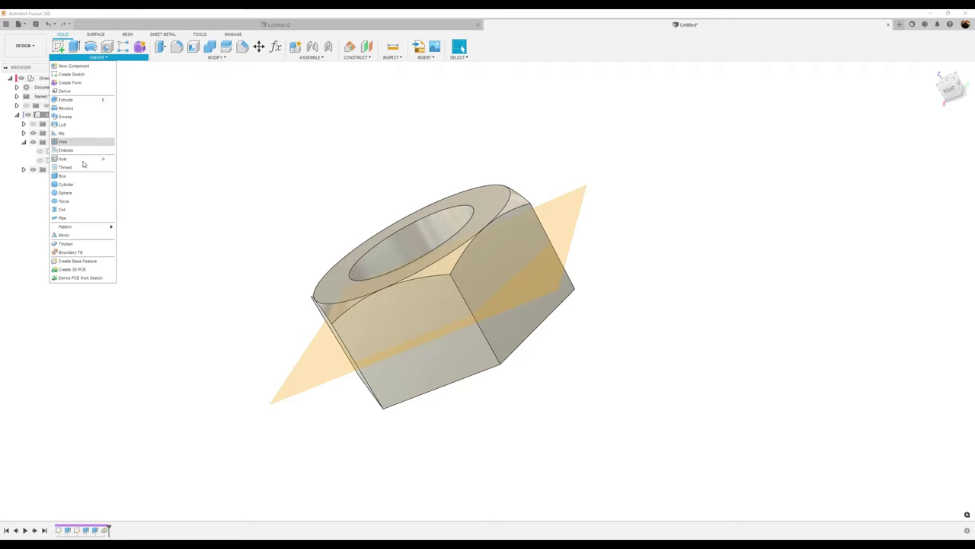
{"action": "left_click", "coordinate": [79, 235]}
{"action": "middle_click_drag", "start_coordinate": [546, 124], "coordinate": [565, 122], "text": "shift"}
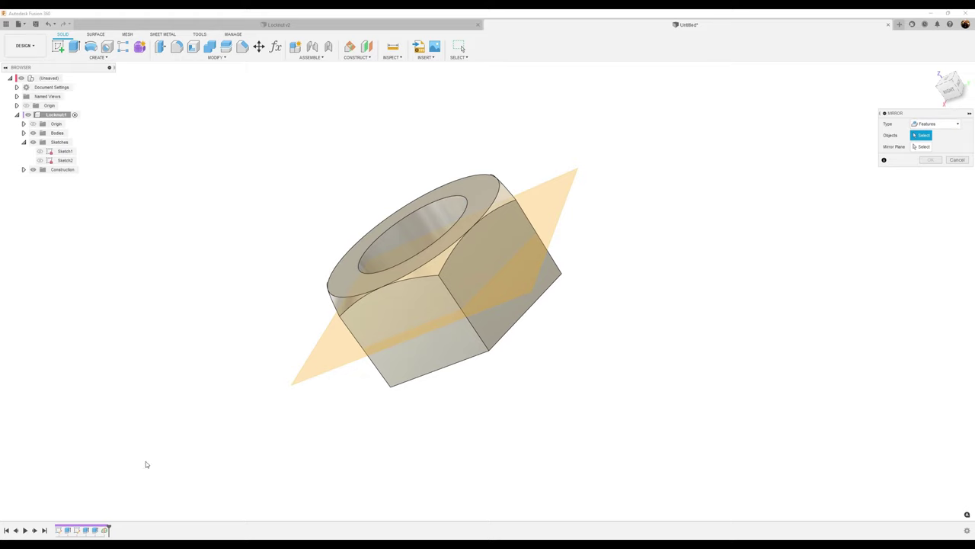
{"action": "left_click", "coordinate": [96, 531]}
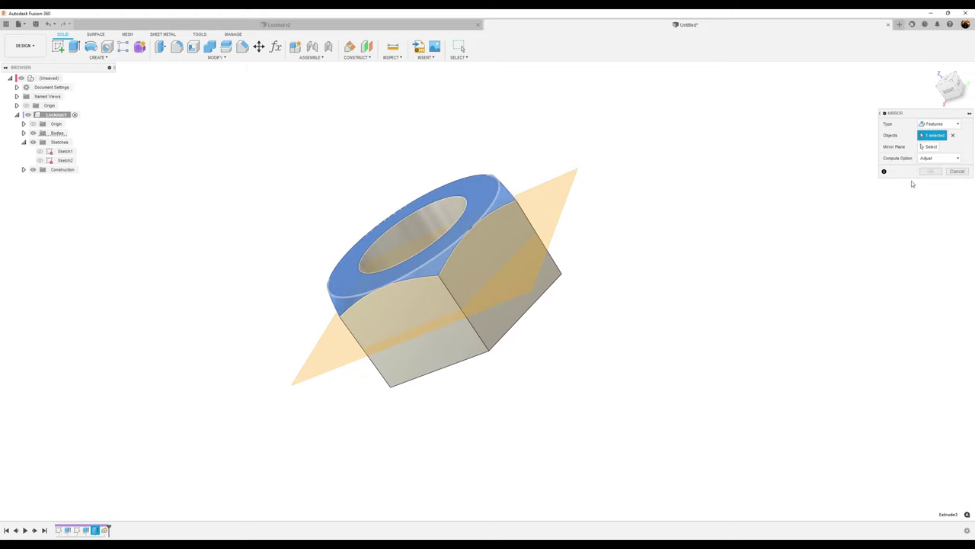
{"action": "left_click", "coordinate": [930, 146]}
{"action": "left_click", "coordinate": [543, 203]}
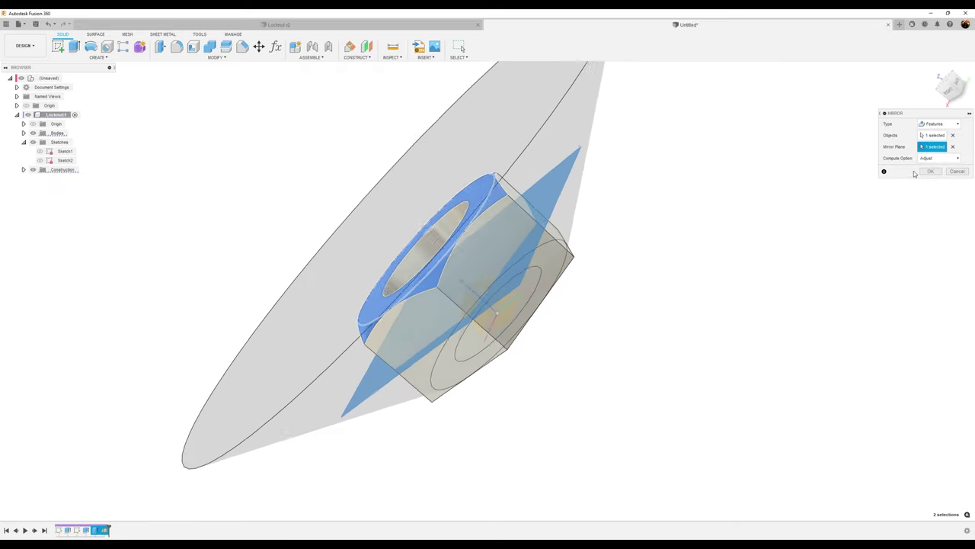
{"action": "left_click", "coordinate": [939, 158]}
{"action": "left_click", "coordinate": [935, 177]}
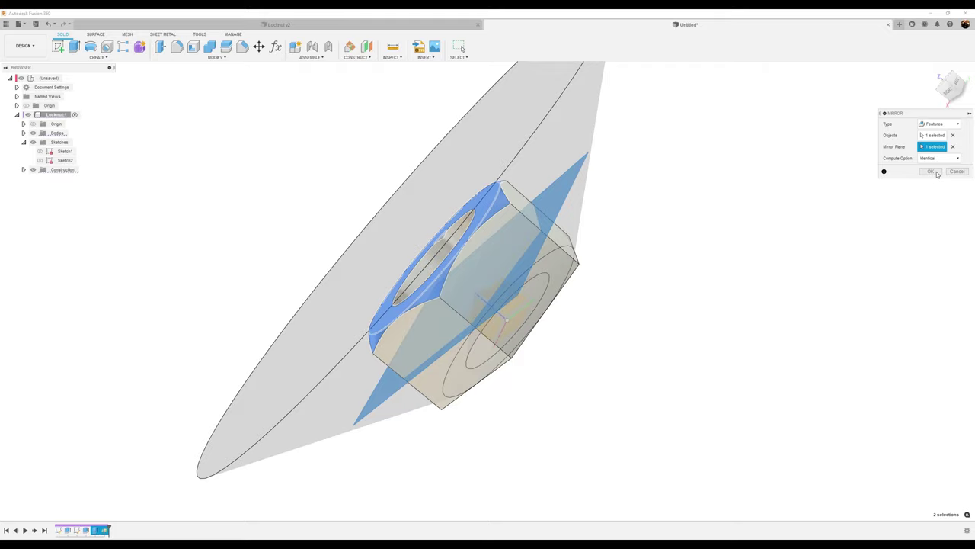
{"action": "left_click", "coordinate": [931, 172]}
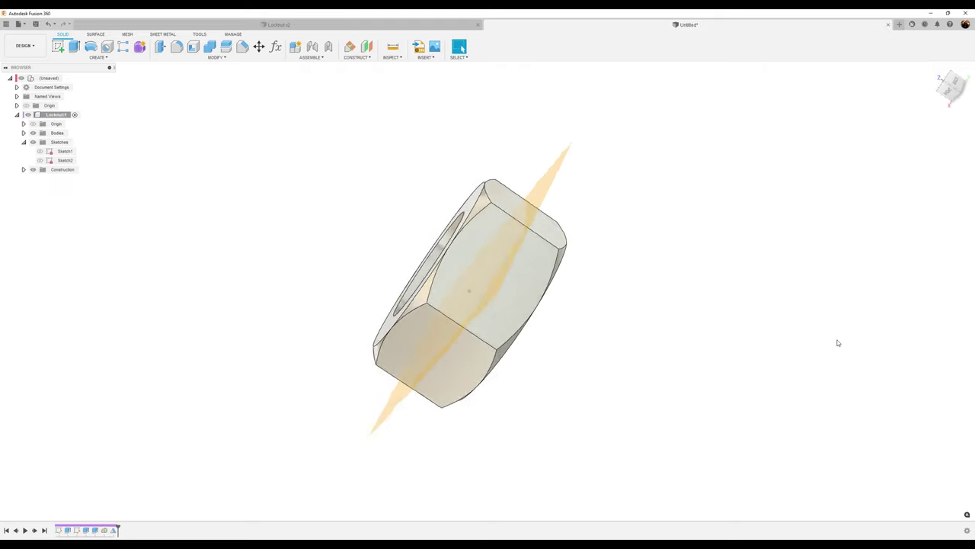
Expand the Locknut component's construction geometry and hide the midplane
{"action": "left_click", "coordinate": [23, 169]}
{"action": "left_click", "coordinate": [40, 178]}
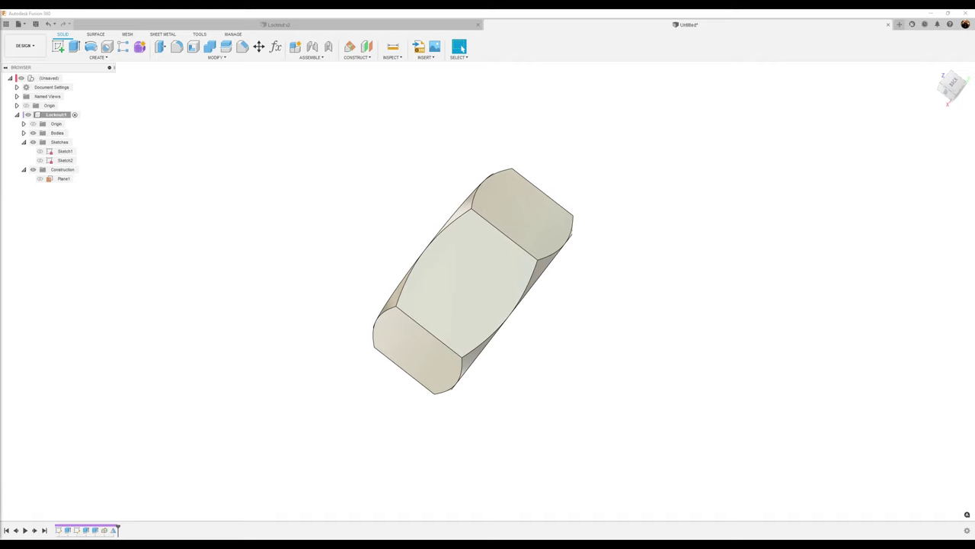
{"action": "left_click", "coordinate": [713, 232]}
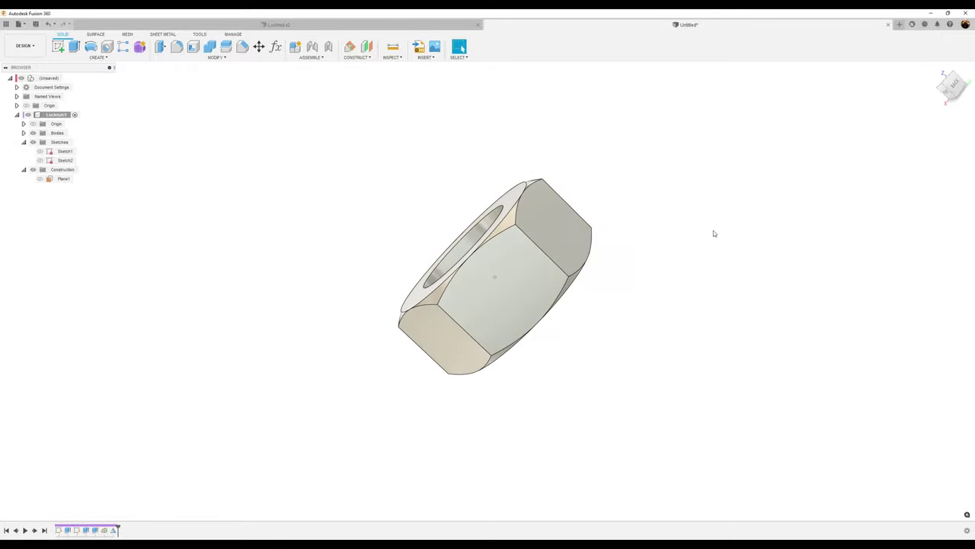
Extrude the nut's ring-shaped top face upward by 5 mm, joined to the body, to form a collar
{"action": "middle_click_drag", "start_coordinate": [714, 233], "coordinate": [533, 221], "text": "shift"}
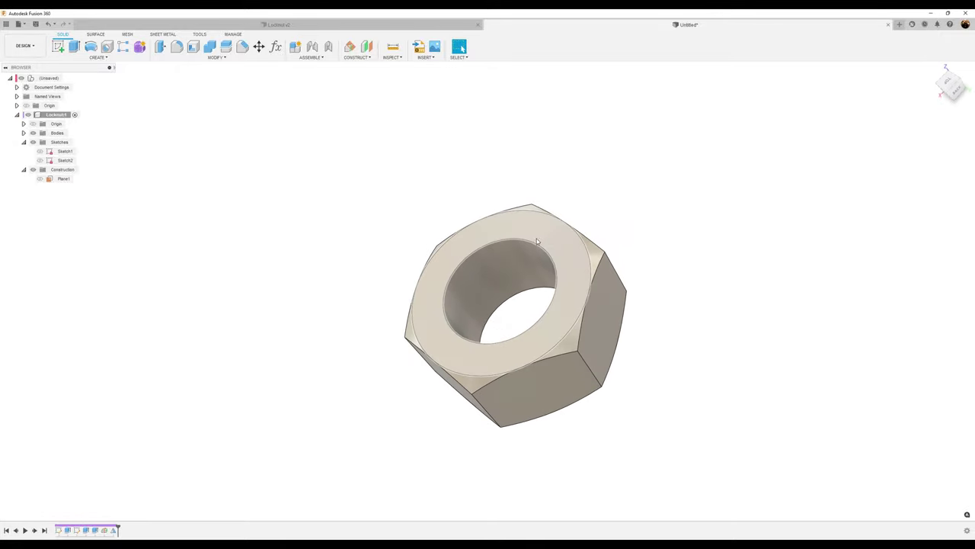
{"action": "left_click", "coordinate": [73, 46]}
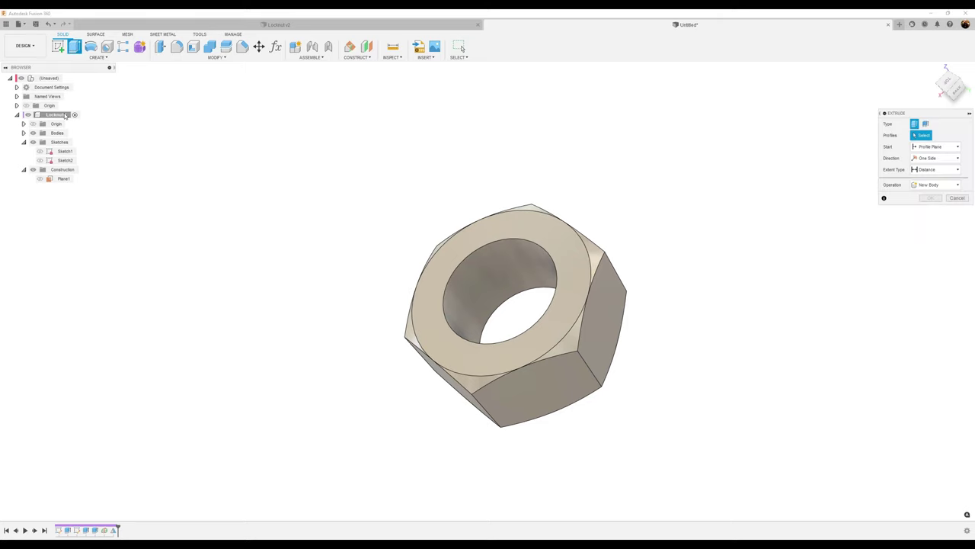
{"action": "left_click", "coordinate": [547, 238]}
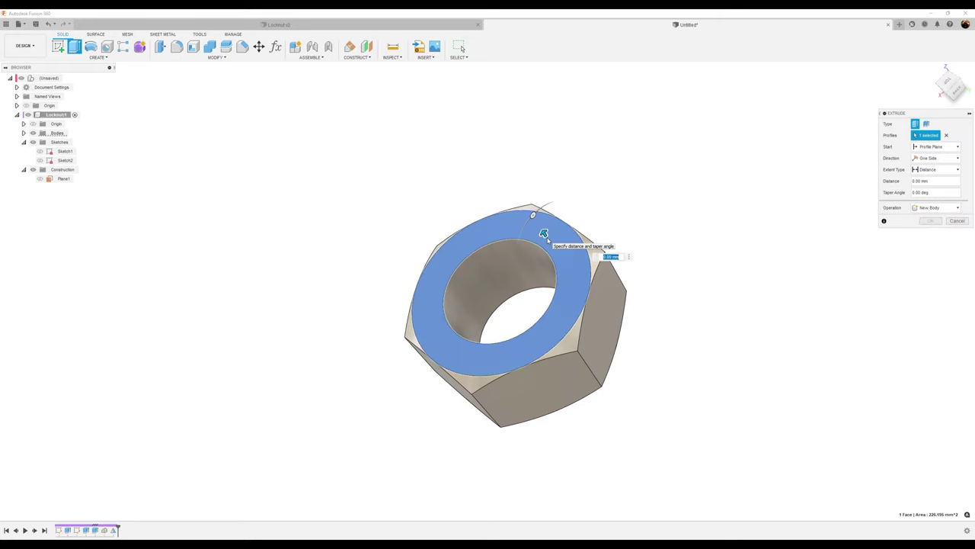
{"action": "type", "text": "5"}
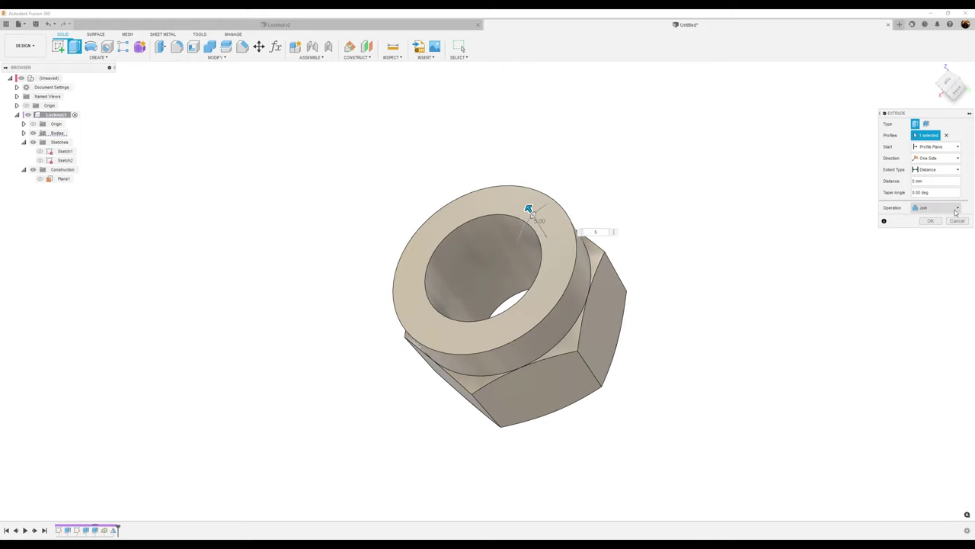
{"action": "left_click", "coordinate": [929, 221]}
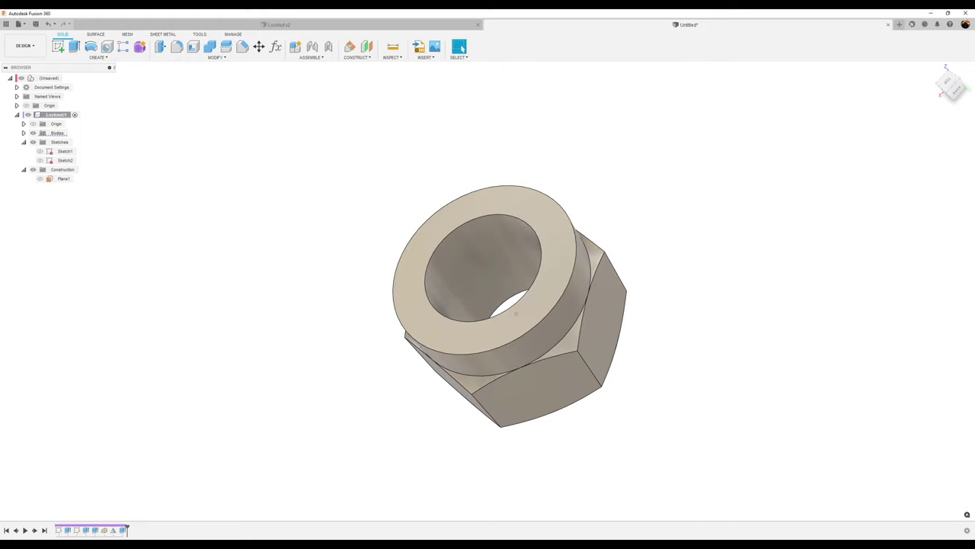
Start a thread on the cylindrical face of the central hole and make it a modeled thread
{"action": "left_click", "coordinate": [350, 181]}
{"action": "left_click", "coordinate": [99, 58]}
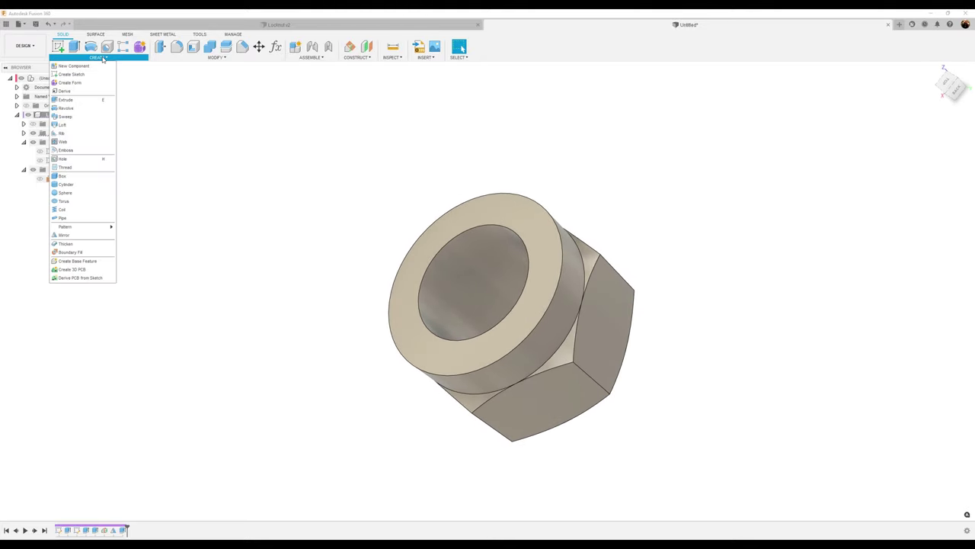
{"action": "left_click", "coordinate": [67, 167]}
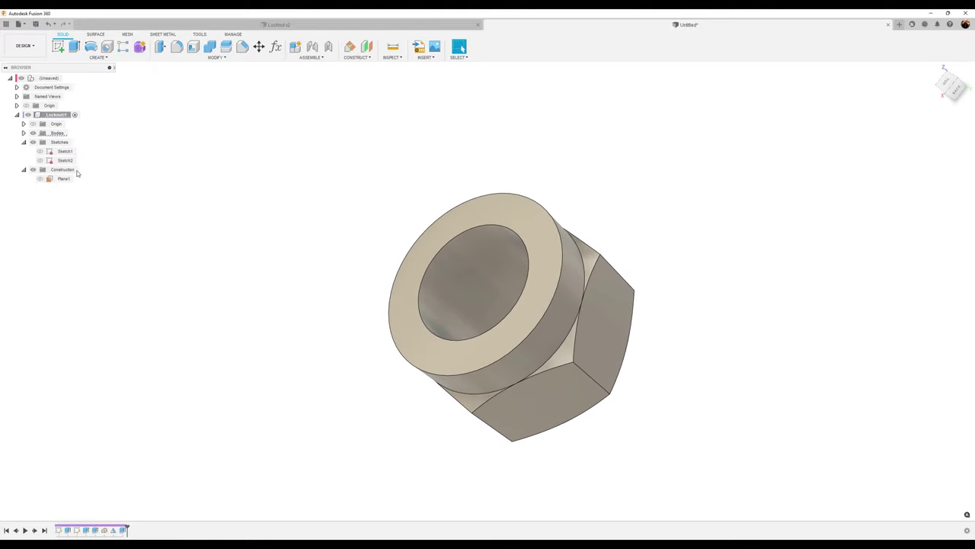
{"action": "left_click", "coordinate": [476, 282]}
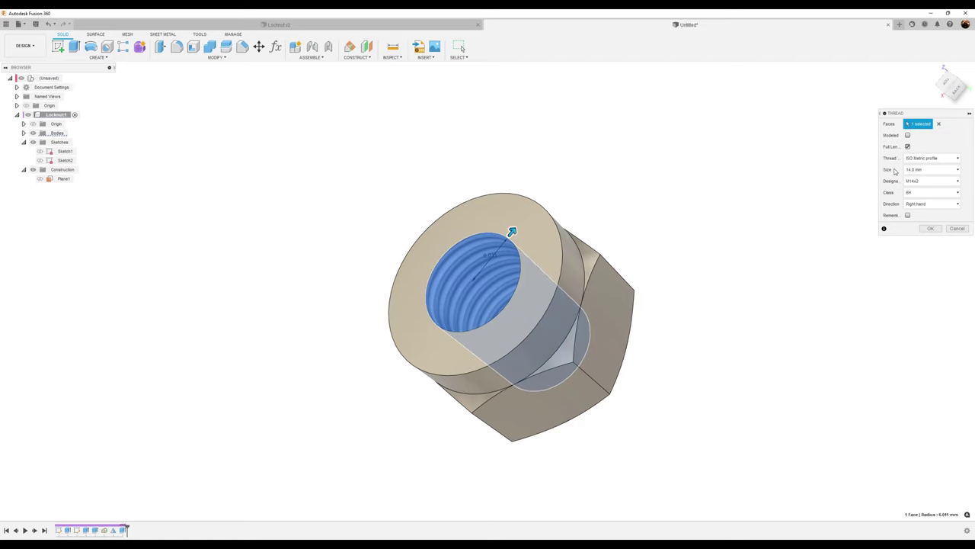
{"action": "left_click", "coordinate": [907, 135]}
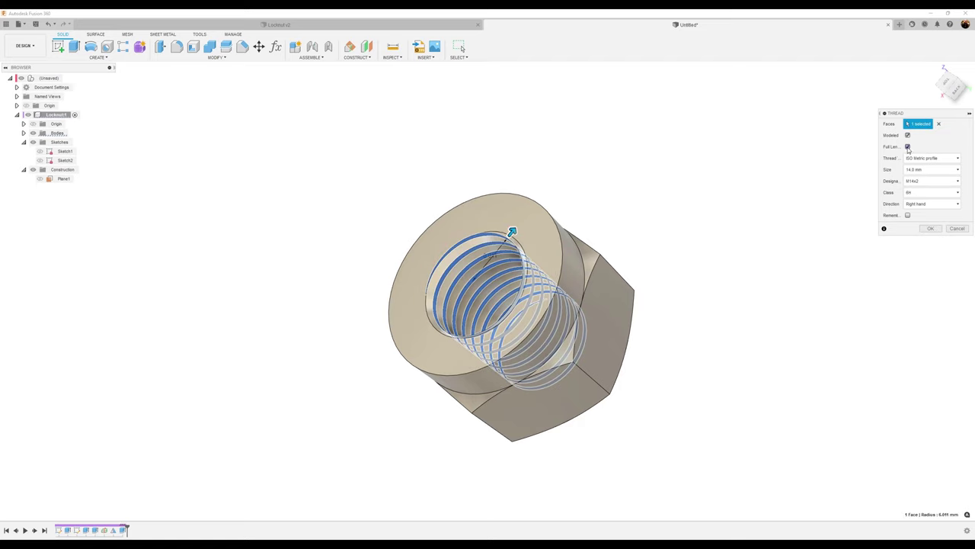
Turn off full length, set the thread length to 15.5 mm and the designation to M14x1.5, and create the thread
{"action": "left_click", "coordinate": [907, 147]}
{"action": "left_click_drag", "start_coordinate": [933, 169], "coordinate": [877, 174]}
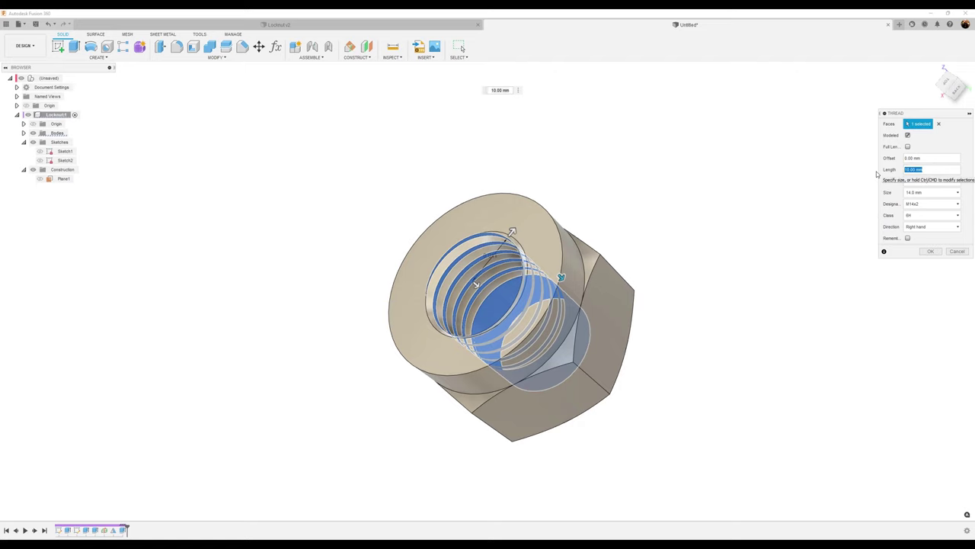
{"action": "type", "text": "8"}
{"action": "type", "text": "5"}
{"action": "type", "text": ".5"}
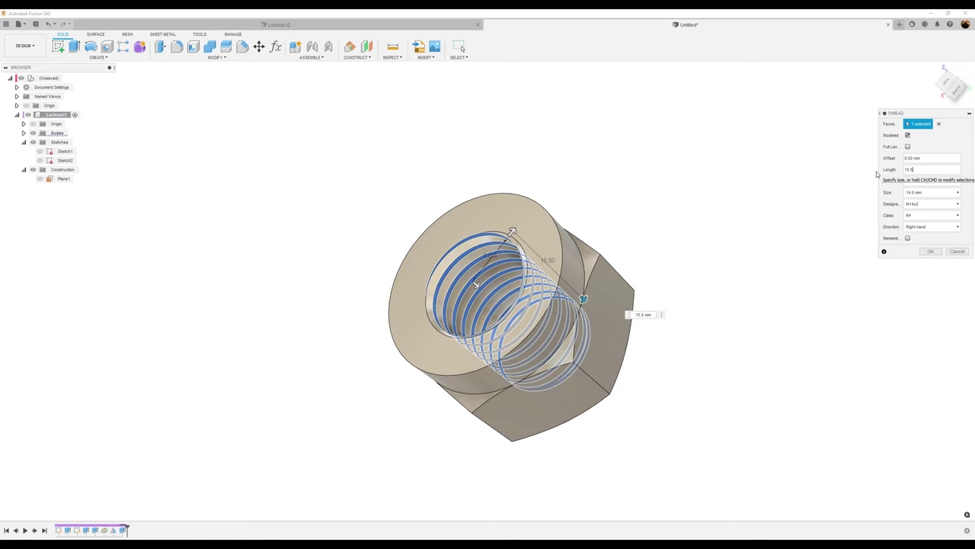
{"action": "left_click", "coordinate": [930, 204]}
{"action": "left_click", "coordinate": [928, 221]}
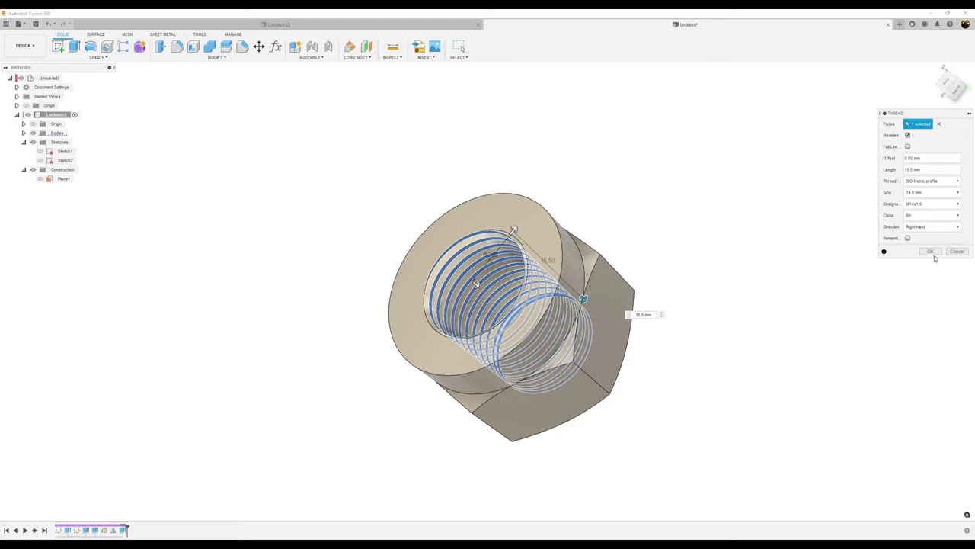
{"action": "left_click", "coordinate": [934, 253]}
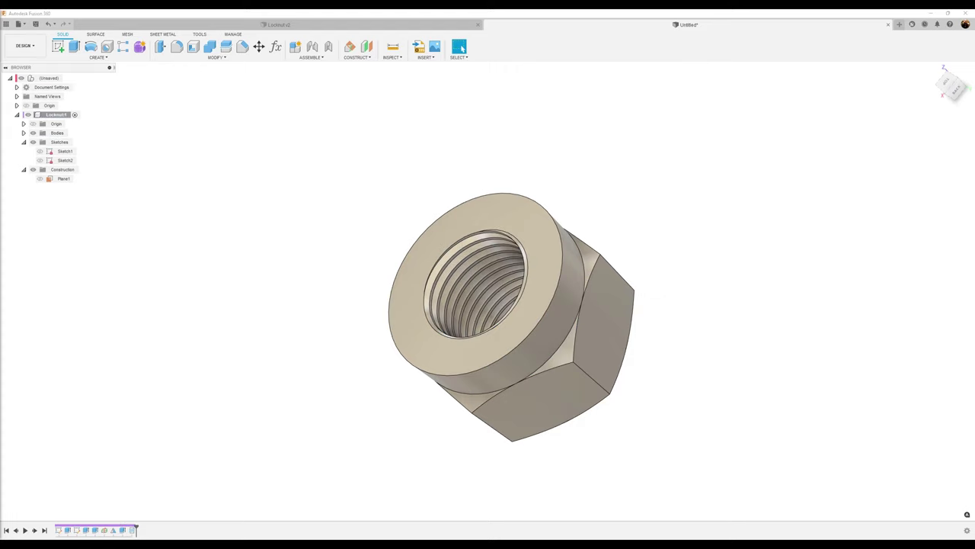
{"action": "left_click", "coordinate": [889, 267]}
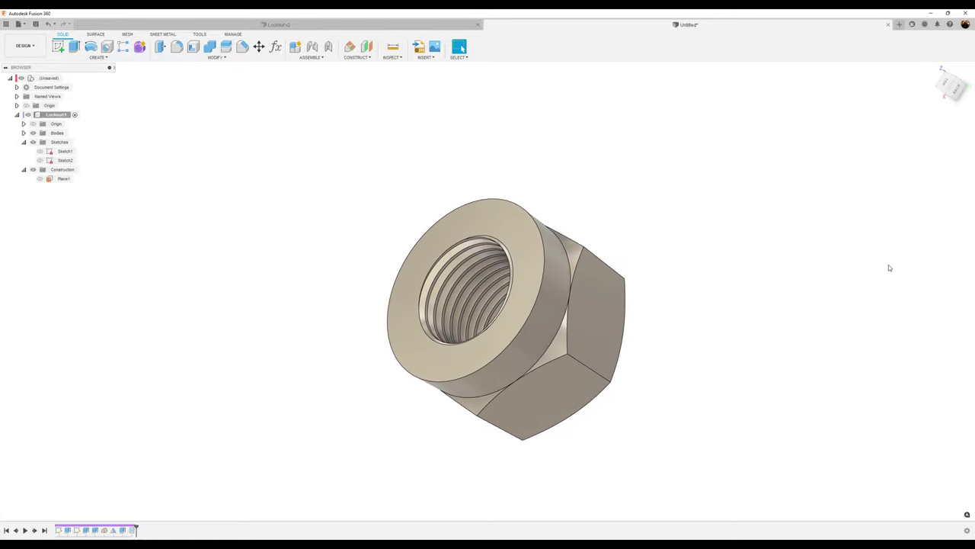
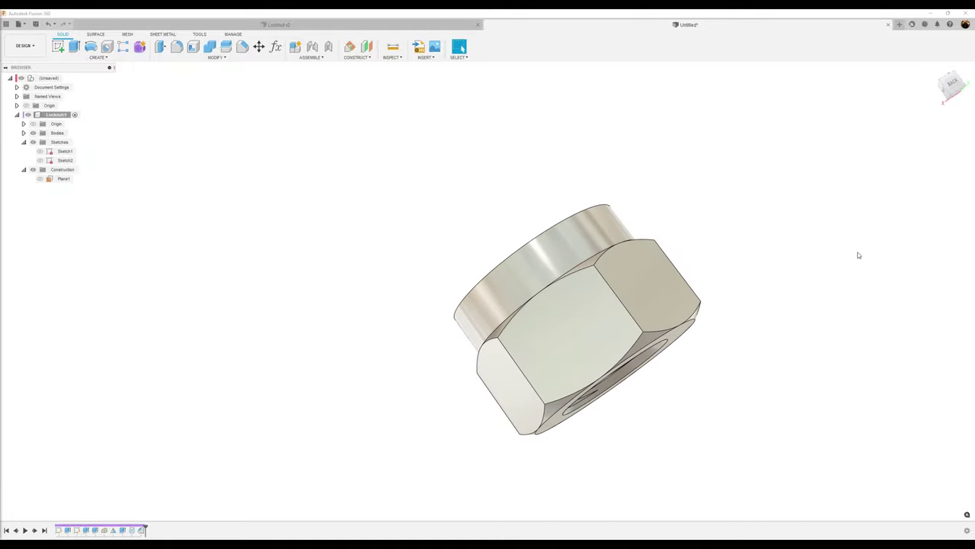
{"action": "left_click", "coordinate": [884, 251]}
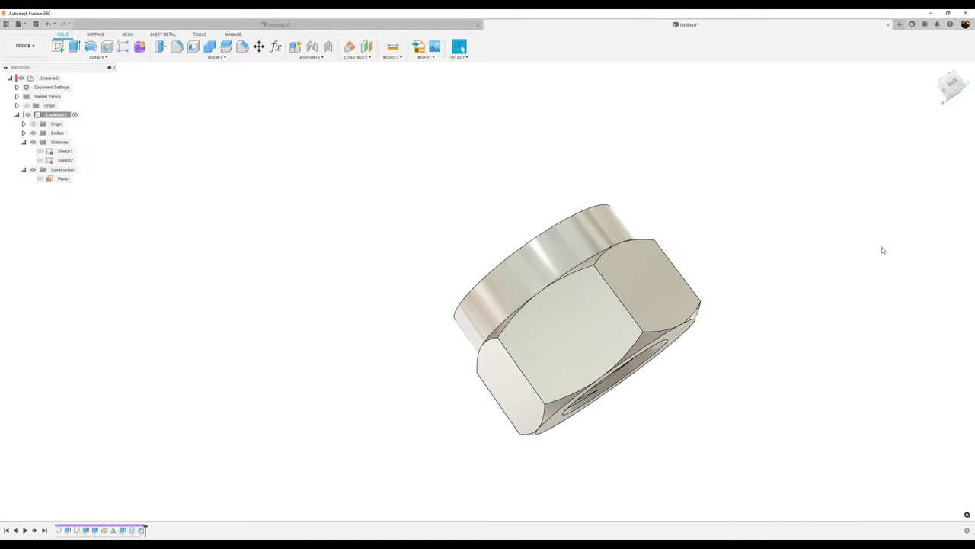
Start a new sketch on the XZ plane through the nut's centre, viewed from the back
{"action": "left_click", "coordinate": [952, 86]}
{"action": "middle_click_drag", "start_coordinate": [797, 223], "coordinate": [685, 209]}
{"action": "left_click", "coordinate": [57, 46]}
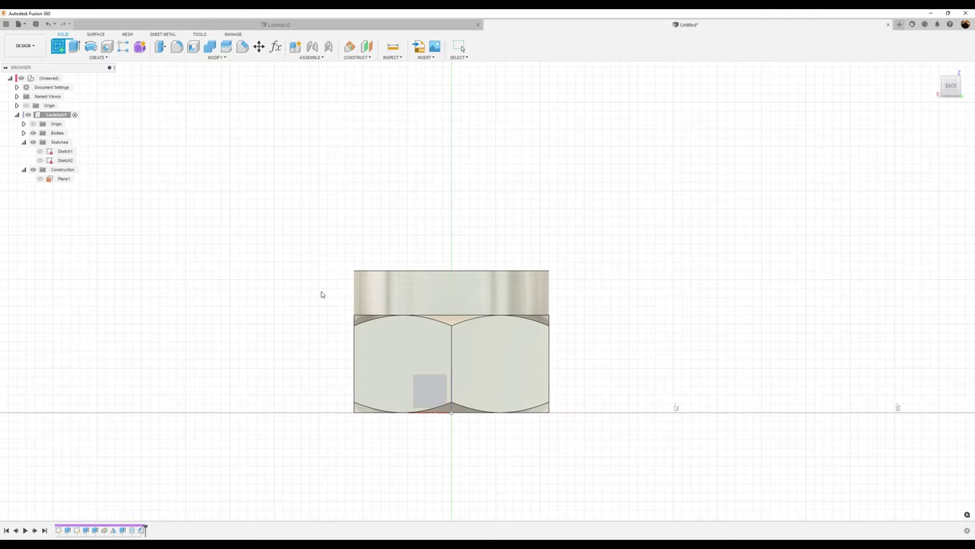
{"action": "left_click", "coordinate": [433, 397]}
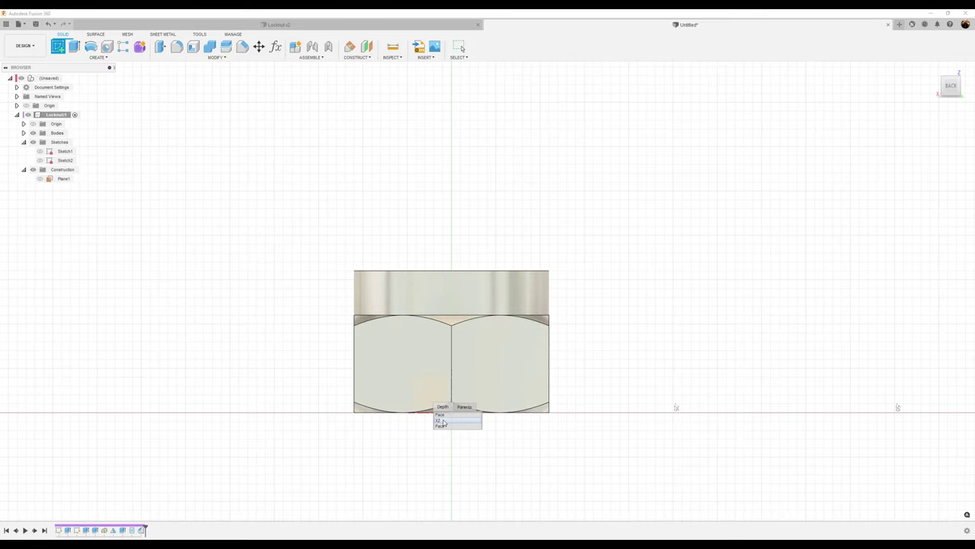
{"action": "left_click", "coordinate": [442, 421]}
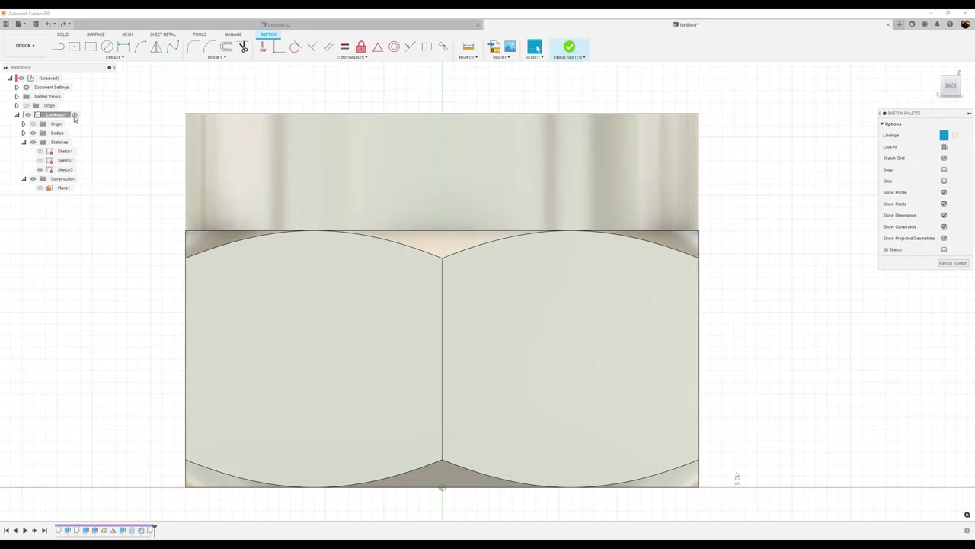
Draw a vertical line about 6.2 mm long from the collar's top centre to the hex corner vertex below and make it a construction line
{"action": "left_click", "coordinate": [60, 48]}
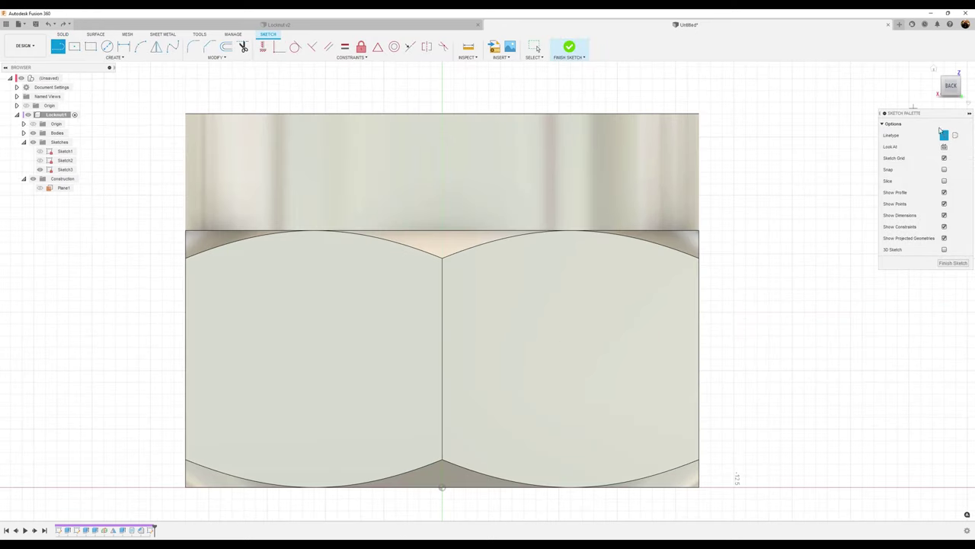
{"action": "left_click", "coordinate": [445, 114]}
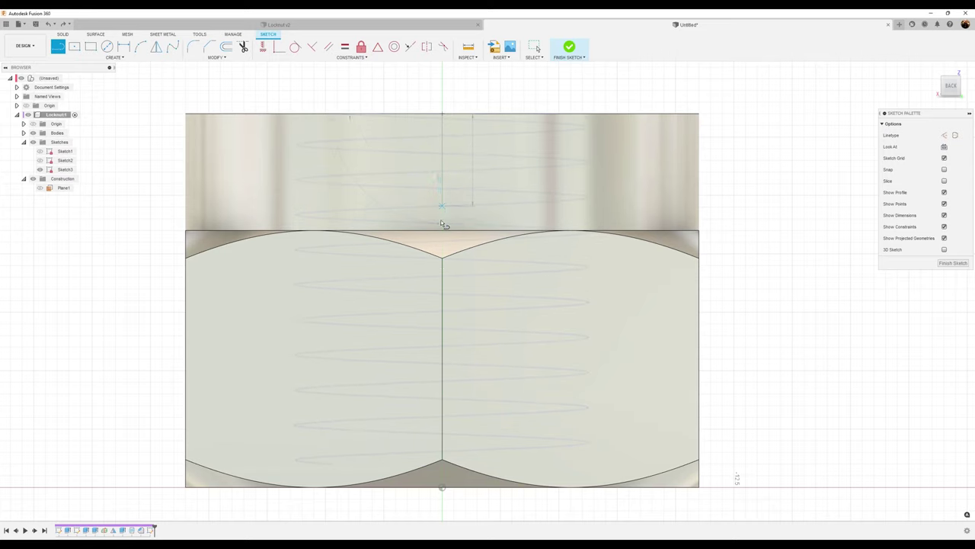
{"action": "left_click", "coordinate": [443, 259]}
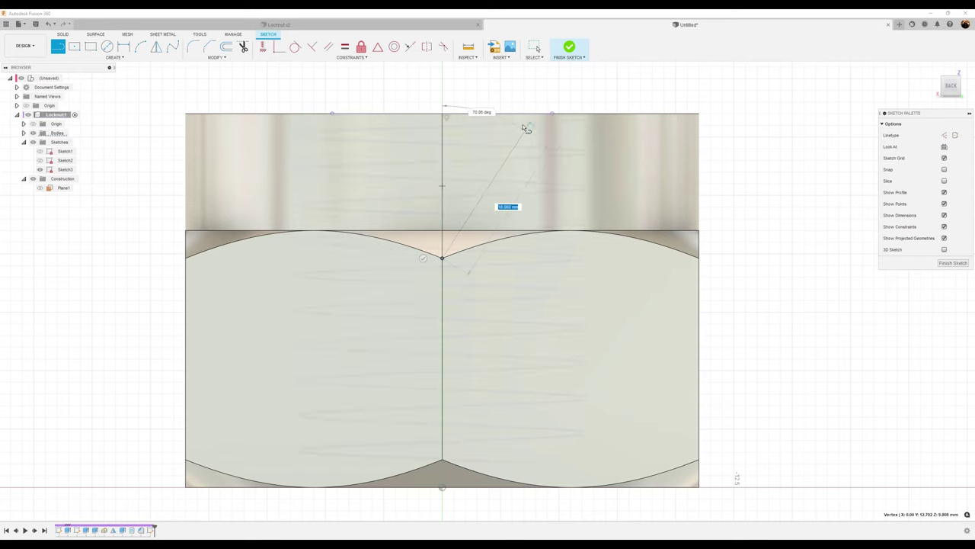
{"action": "key", "text": "Escape"}
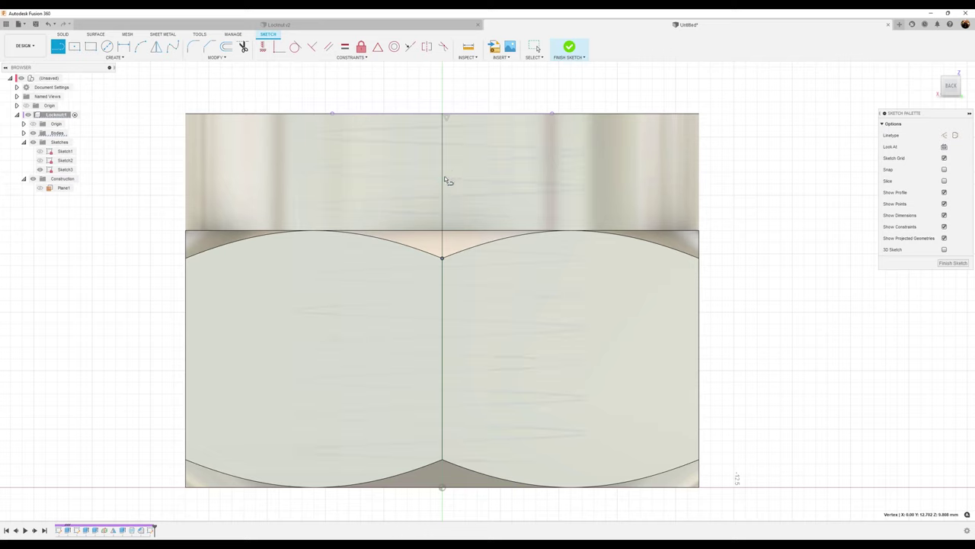
{"action": "key", "text": "Escape"}
{"action": "left_click", "coordinate": [442, 181]}
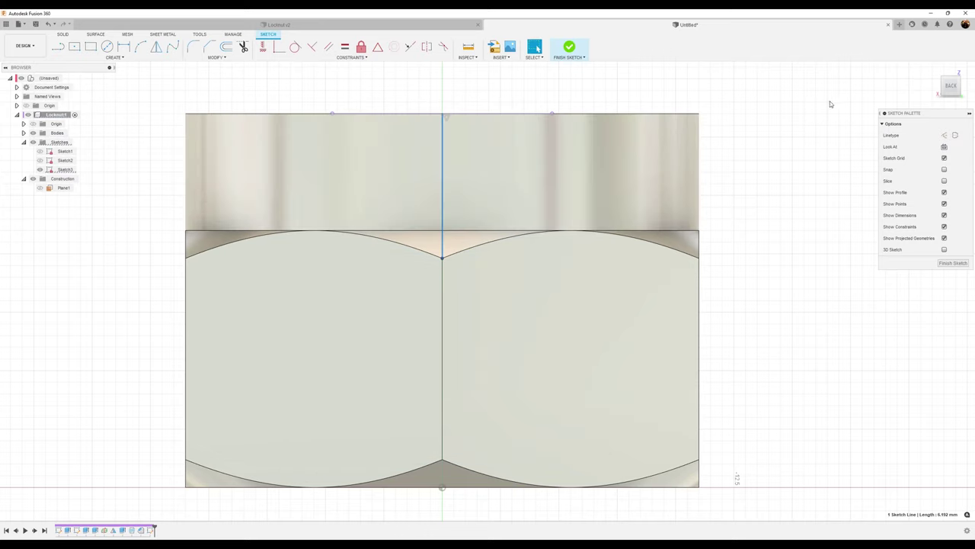
{"action": "left_click", "coordinate": [944, 135]}
{"action": "key", "text": "Escape"}
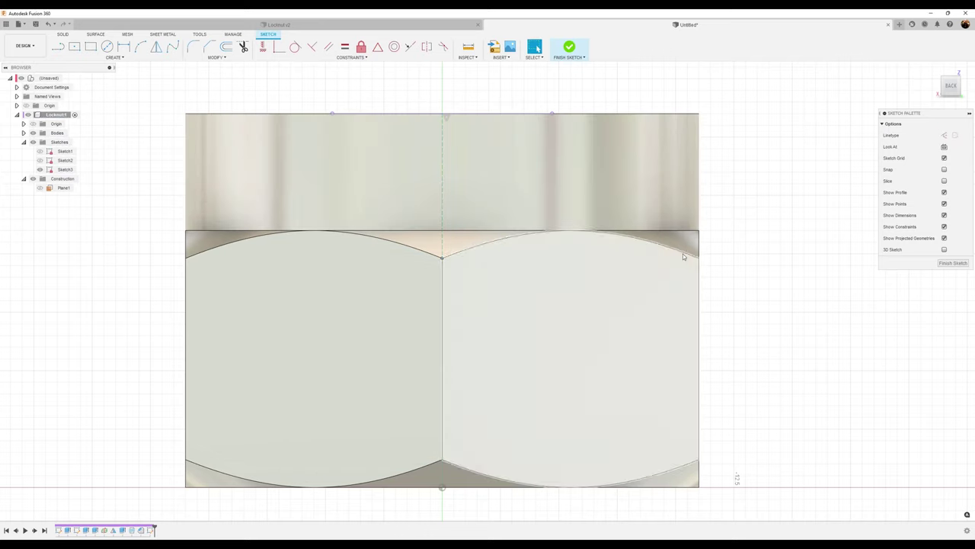
Sketch a rectangle across the centreline, spanning from the collar's base edge up to its top edge
{"action": "mouse_move", "coordinate": [746, 274]}
{"action": "middle_mouse_down"}
{"action": "mouse_move", "coordinate": [758, 295]}
{"action": "mouse_move", "coordinate": [741, 298]}
{"action": "middle_mouse_up"}
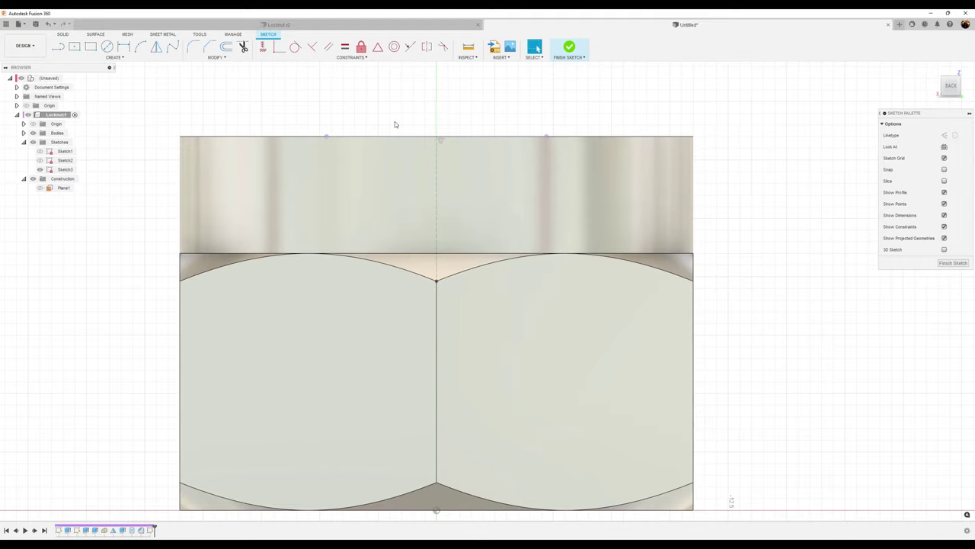
{"action": "left_click", "coordinate": [90, 48]}
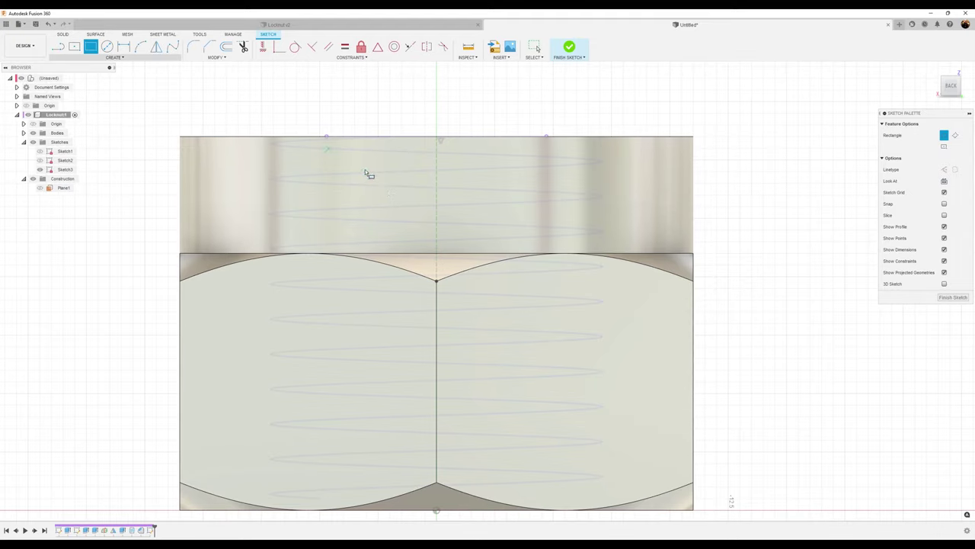
{"action": "left_click", "coordinate": [401, 253]}
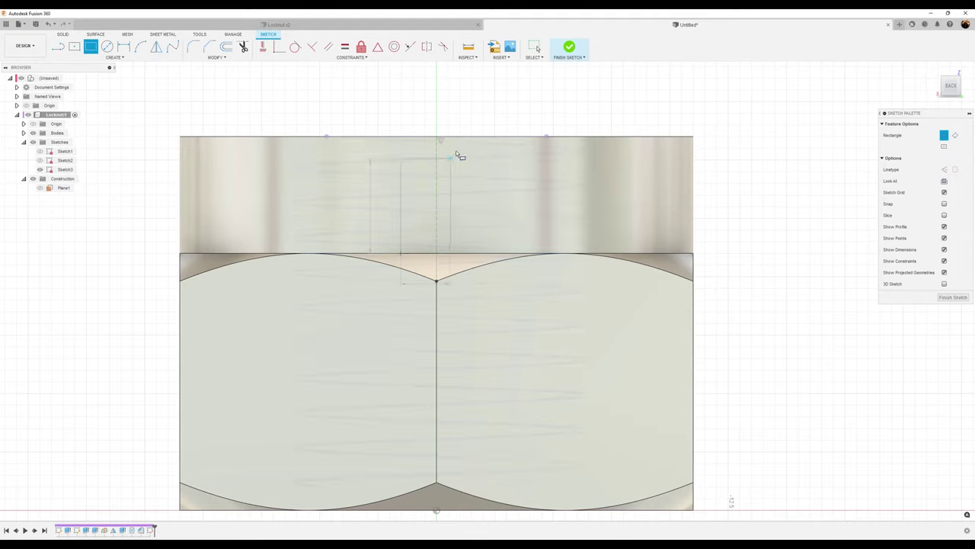
{"action": "left_click", "coordinate": [468, 137]}
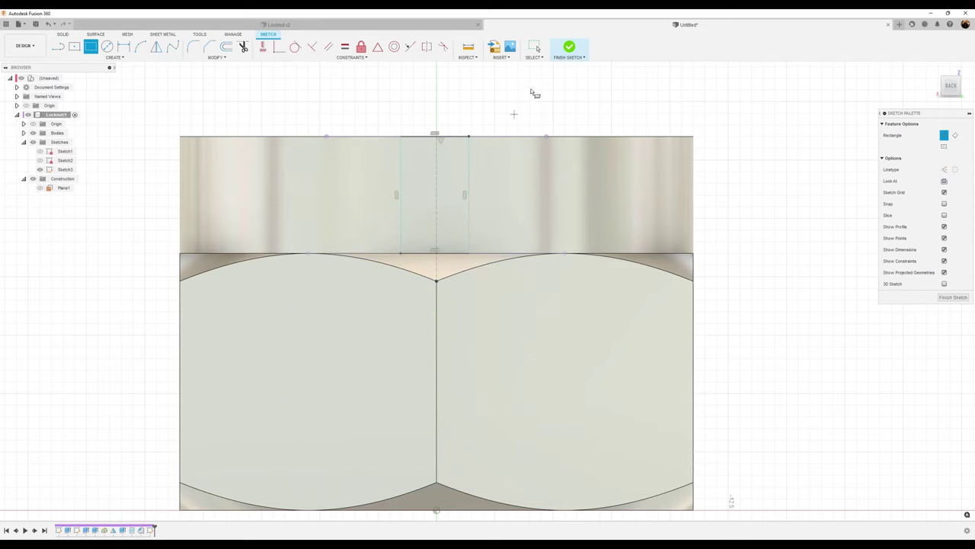
{"action": "key", "text": "Escape"}
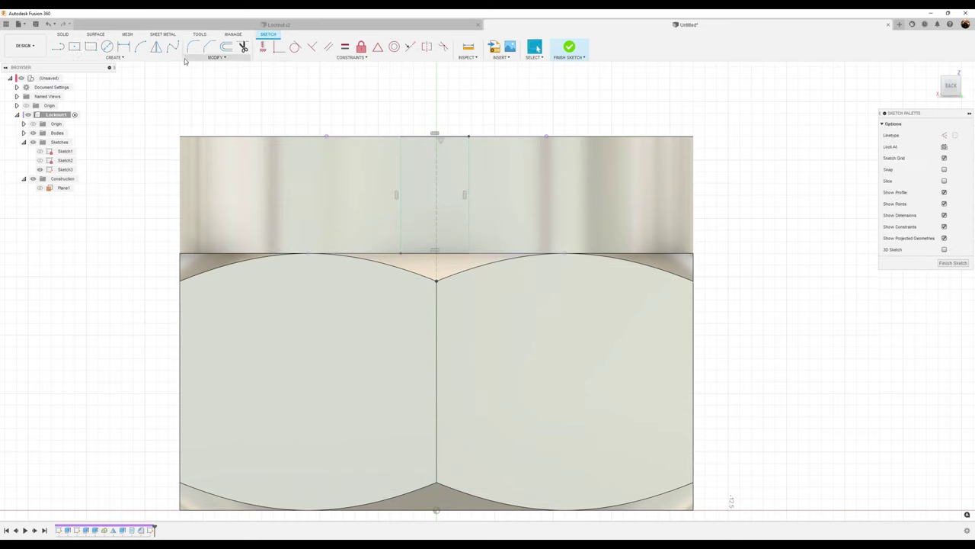
Dimension the rectangle's width to 3.5 mm
{"action": "left_click", "coordinate": [123, 46]}
{"action": "left_click", "coordinate": [413, 137]}
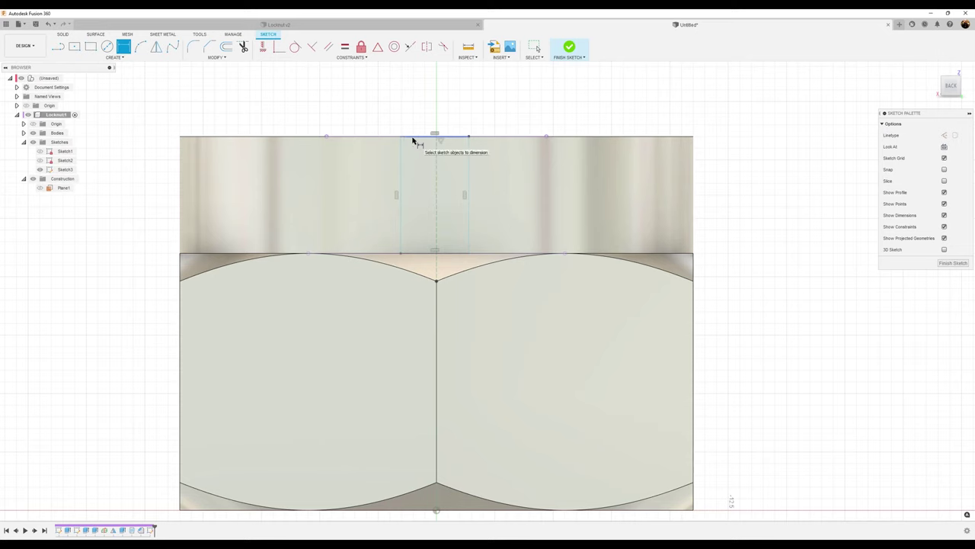
{"action": "left_click", "coordinate": [422, 112]}
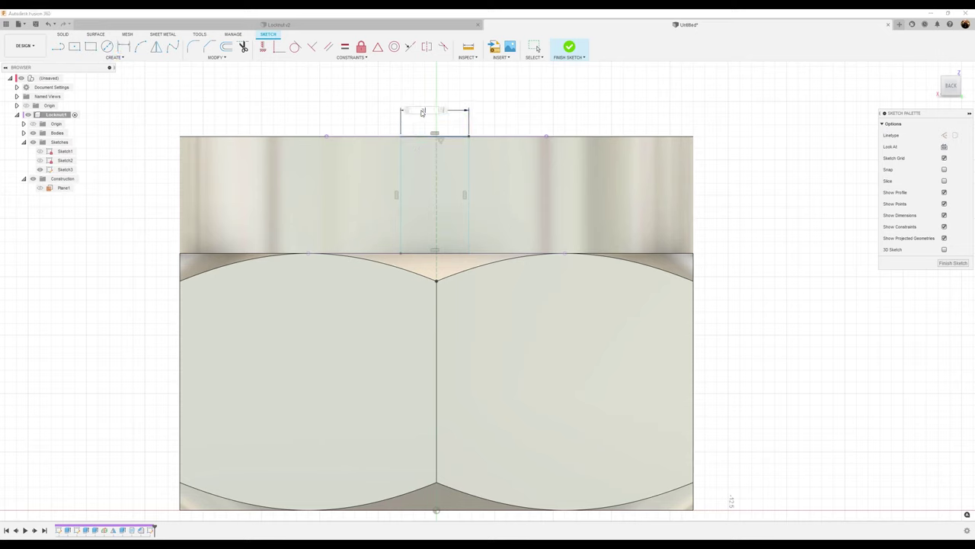
{"action": "type", "text": "3.5"}
{"action": "key", "text": "Return"}
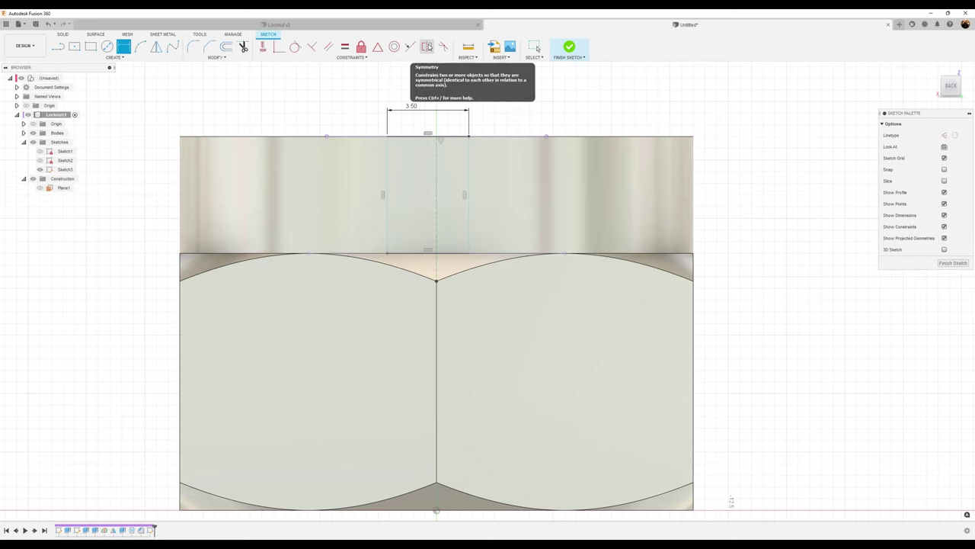
Constrain the rectangle's two vertical sides to be symmetric about the construction centreline
{"action": "left_click", "coordinate": [428, 47]}
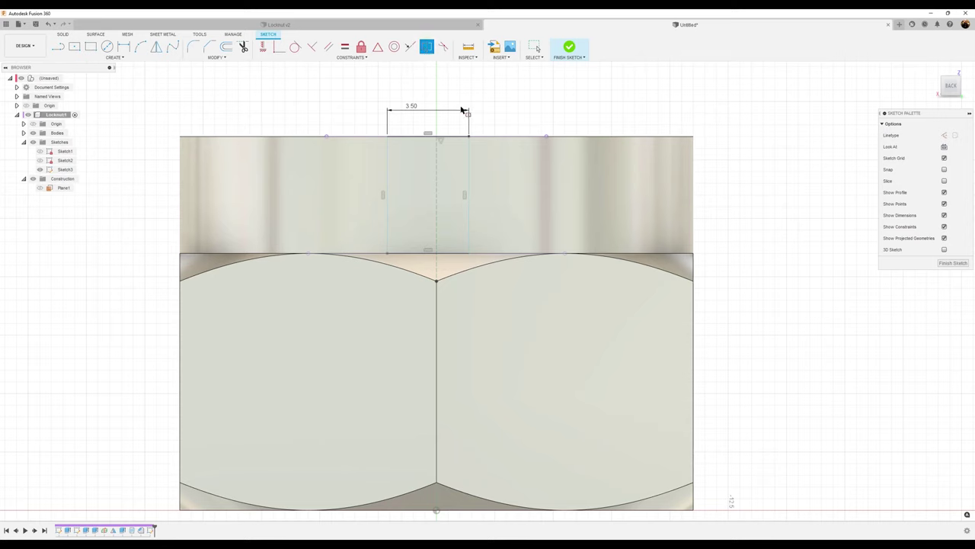
{"action": "left_click", "coordinate": [469, 167]}
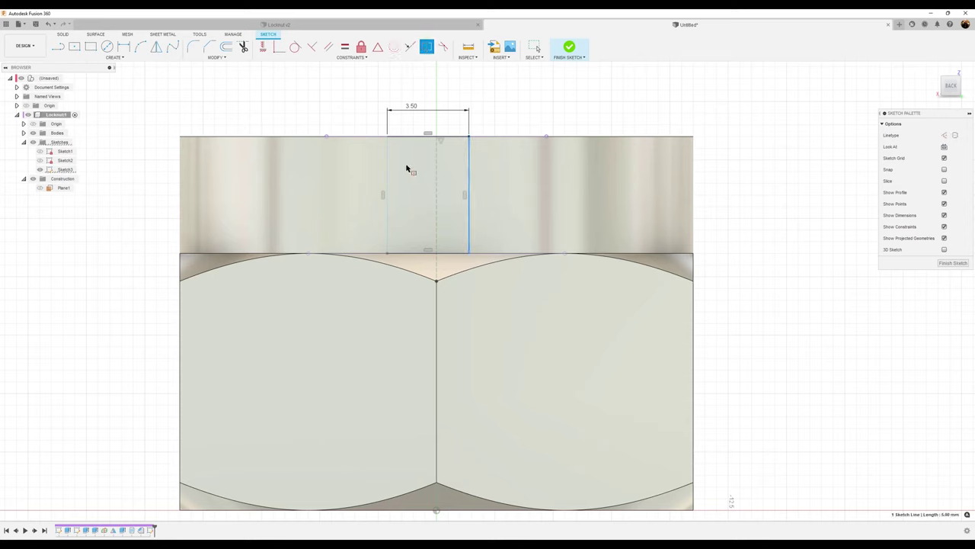
{"action": "left_click", "coordinate": [387, 174]}
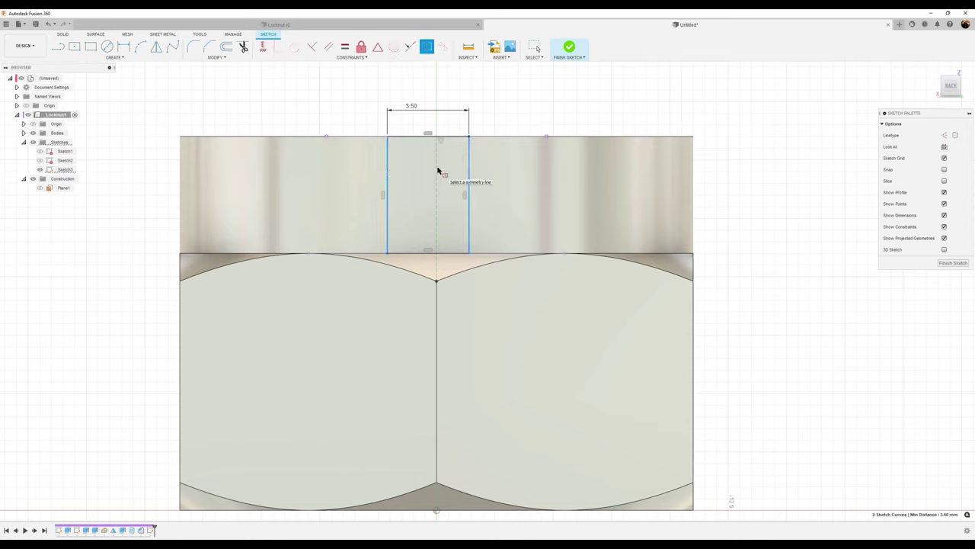
{"action": "left_click", "coordinate": [437, 171]}
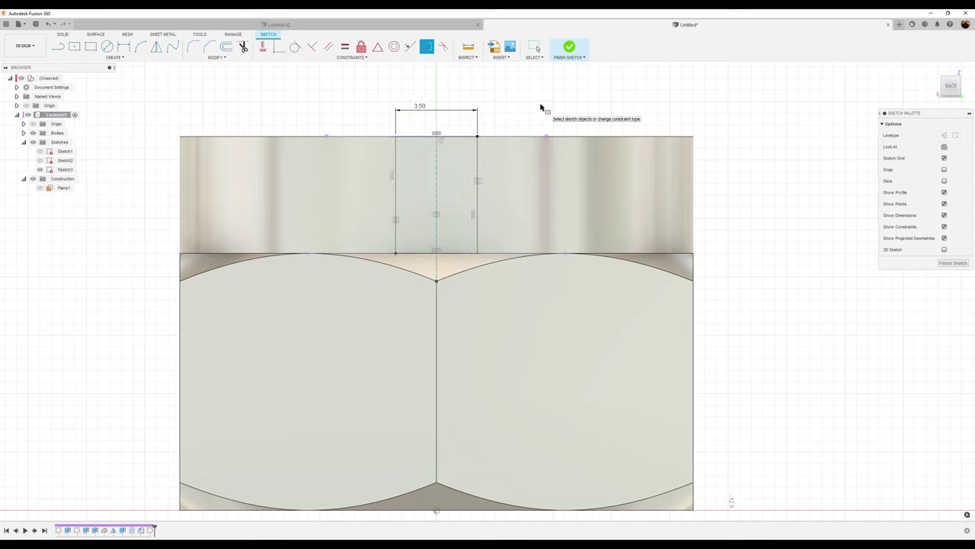
{"action": "key", "text": "Escape"}
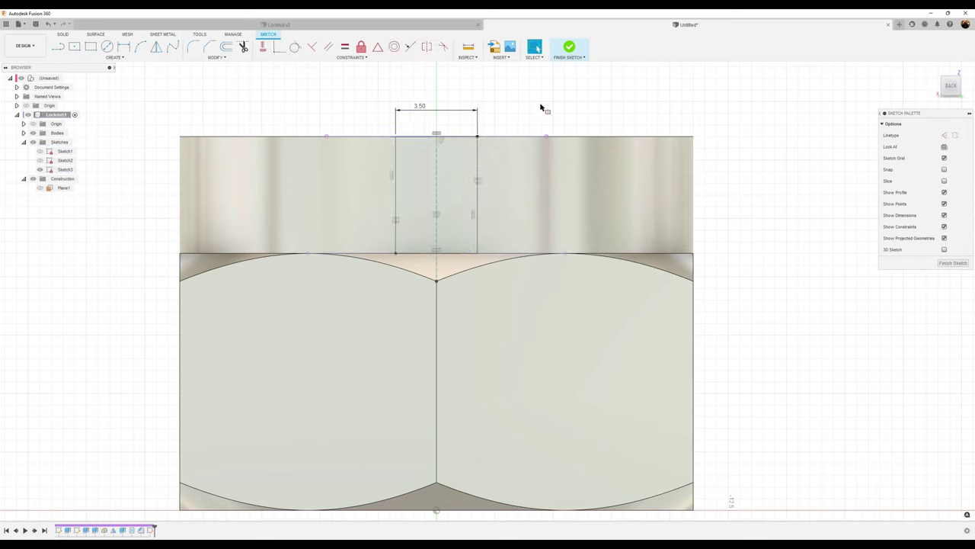
Fillet the rectangle's two lower corners with a 1 mm radius
{"action": "left_click", "coordinate": [195, 47]}
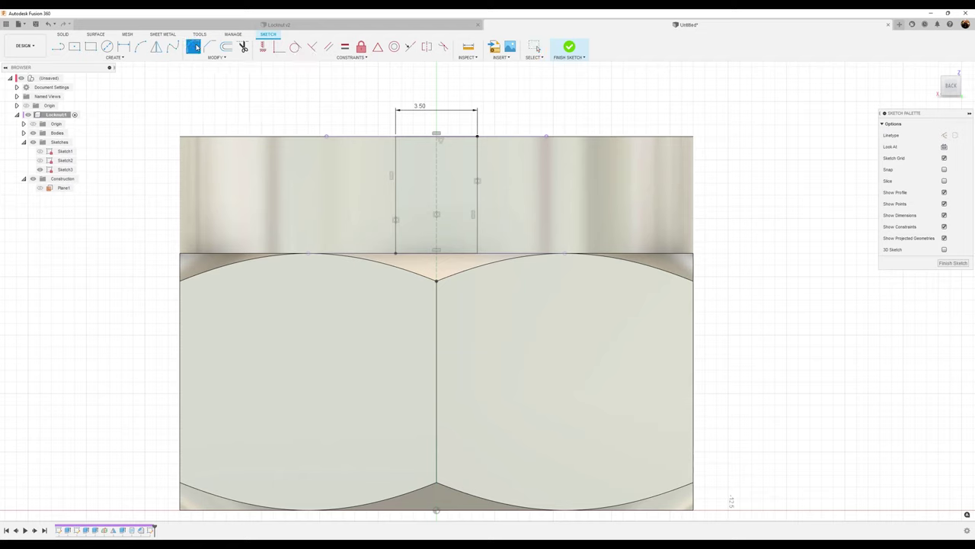
{"action": "left_click", "coordinate": [397, 253]}
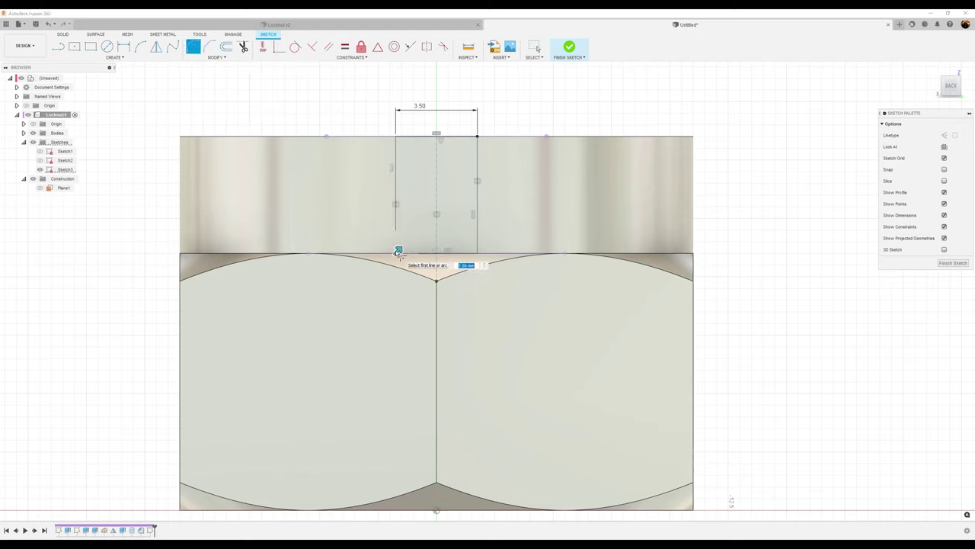
{"action": "left_click", "coordinate": [476, 253]}
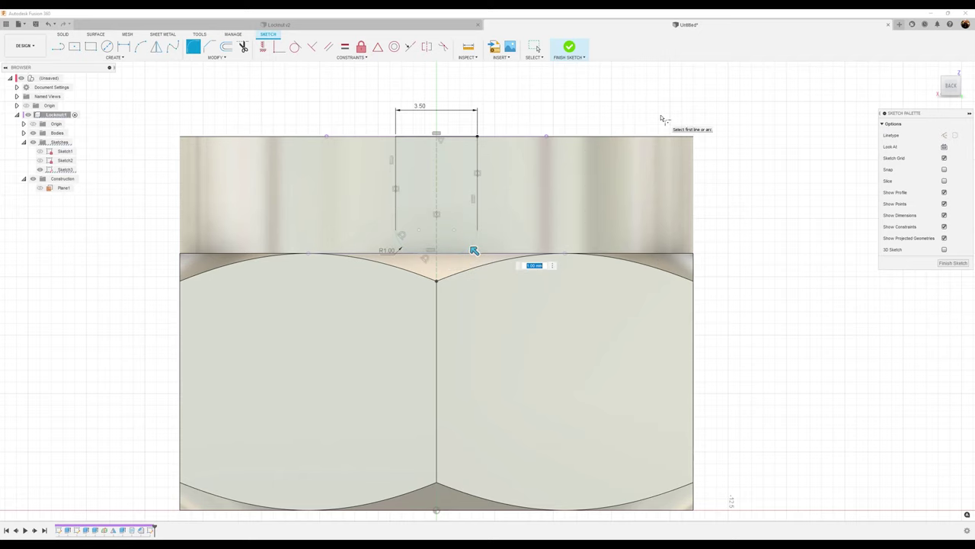
{"action": "key", "text": "Escape"}
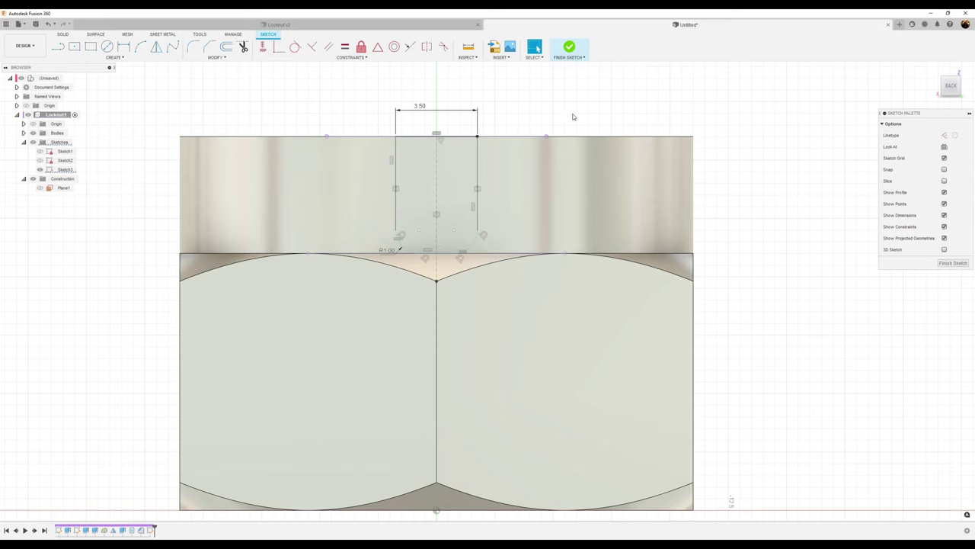
Make the slot profile's bottom line collinear with the collar's base edge and finish the sketch
{"action": "scroll", "coordinate": [513, 116], "scroll_direction": "up", "scroll_amount": 2}
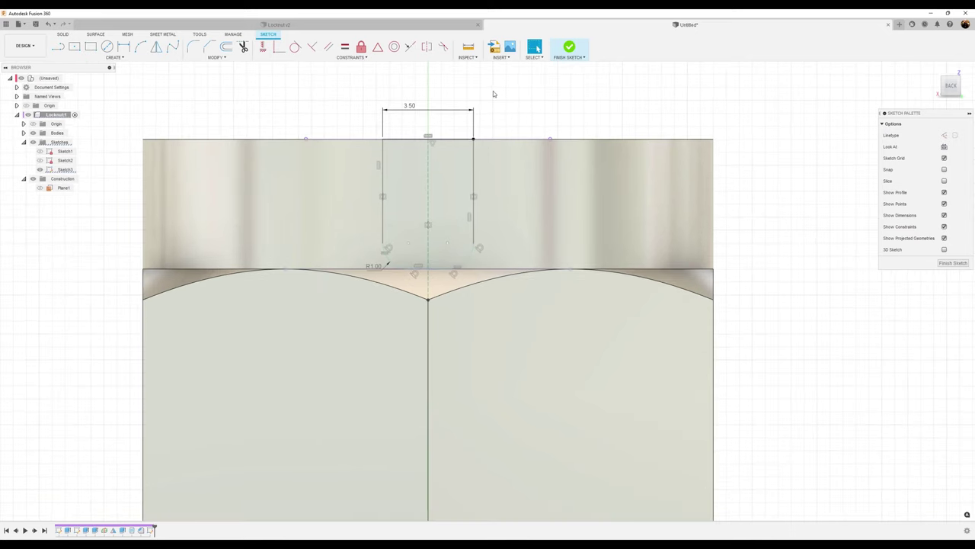
{"action": "left_click", "coordinate": [410, 47]}
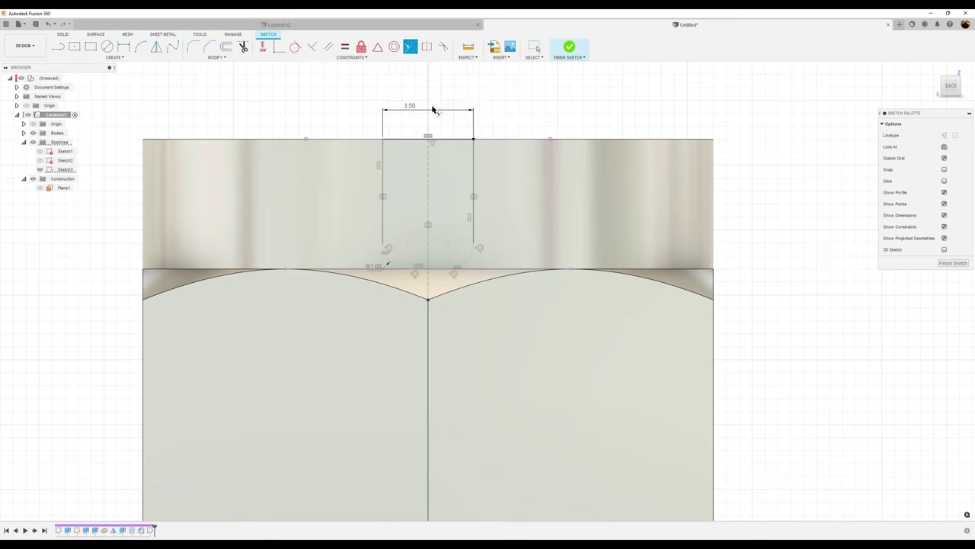
{"action": "left_click", "coordinate": [437, 269]}
{"action": "left_click", "coordinate": [472, 271]}
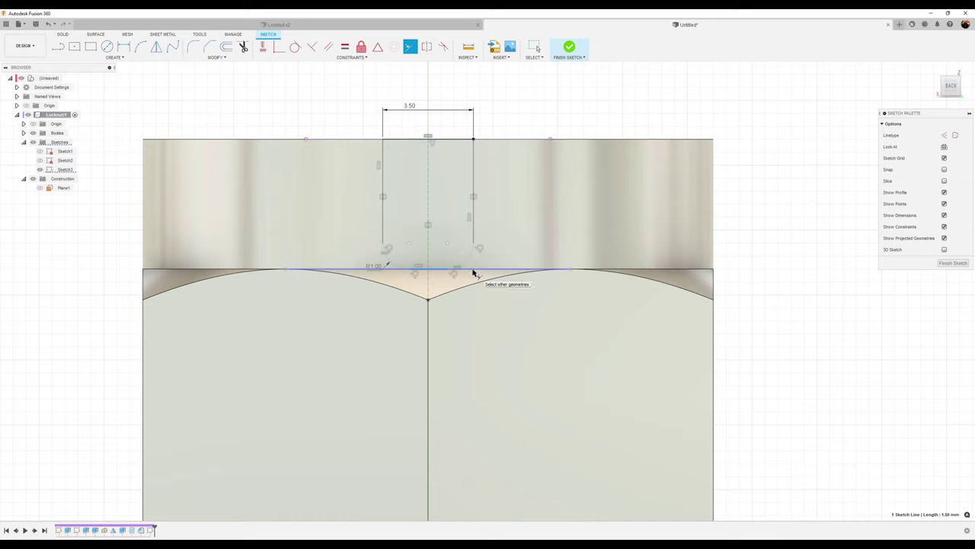
{"action": "key", "text": "Escape"}
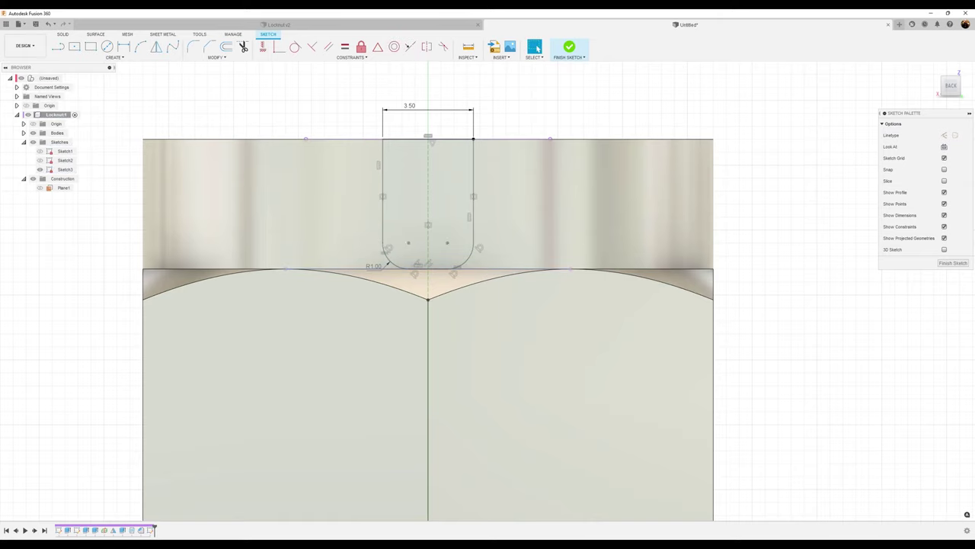
{"action": "left_click", "coordinate": [949, 264]}
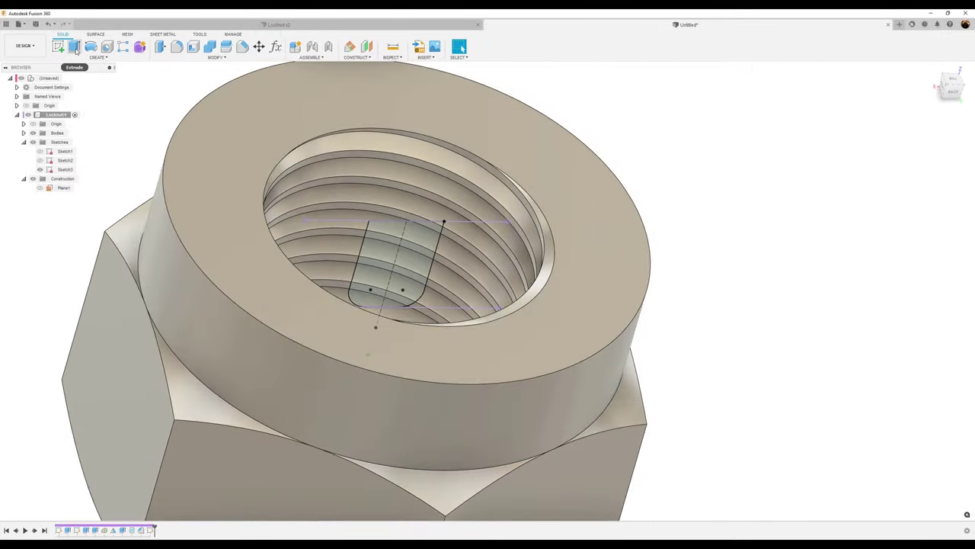
Extrude the slot profile as a one-sided cut with extent All through the collar wall
{"action": "left_click", "coordinate": [74, 48]}
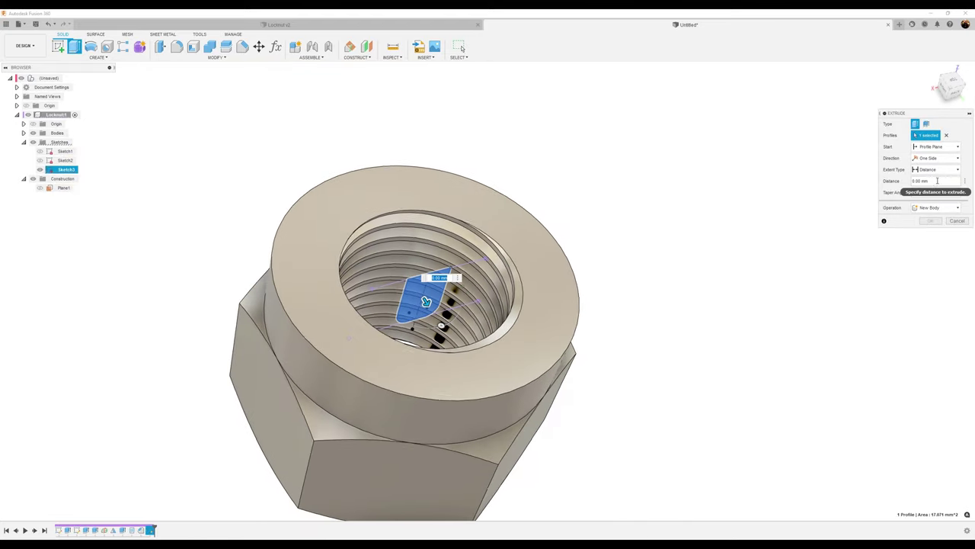
{"action": "left_click", "coordinate": [936, 169]}
{"action": "left_click", "coordinate": [924, 196]}
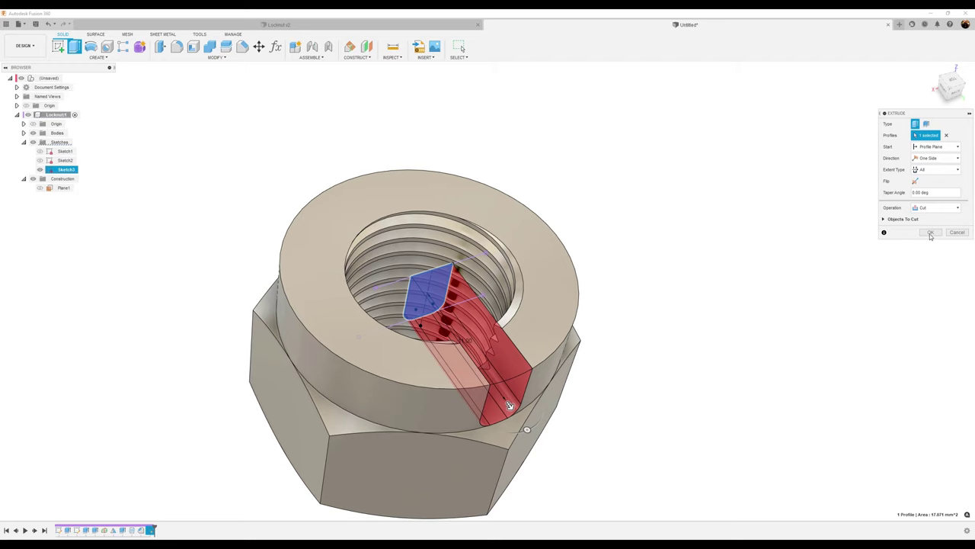
{"action": "left_click", "coordinate": [931, 233]}
Create a circular pattern of the slot cut feature around the vertical Z axis with full angular spacing and a quantity of 6
{"action": "middle_click_drag", "start_coordinate": [790, 300], "coordinate": [777, 294], "text": "shift"}
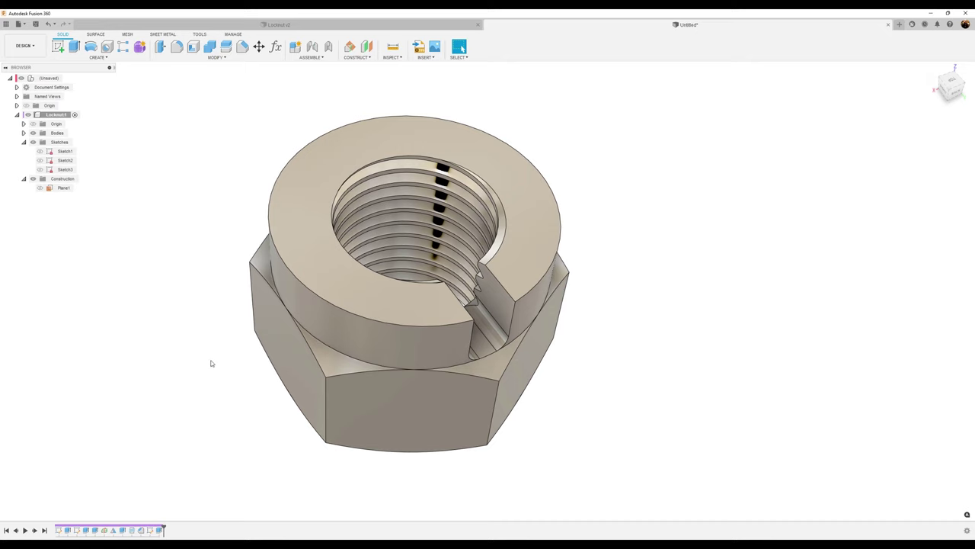
{"action": "left_click", "coordinate": [98, 57]}
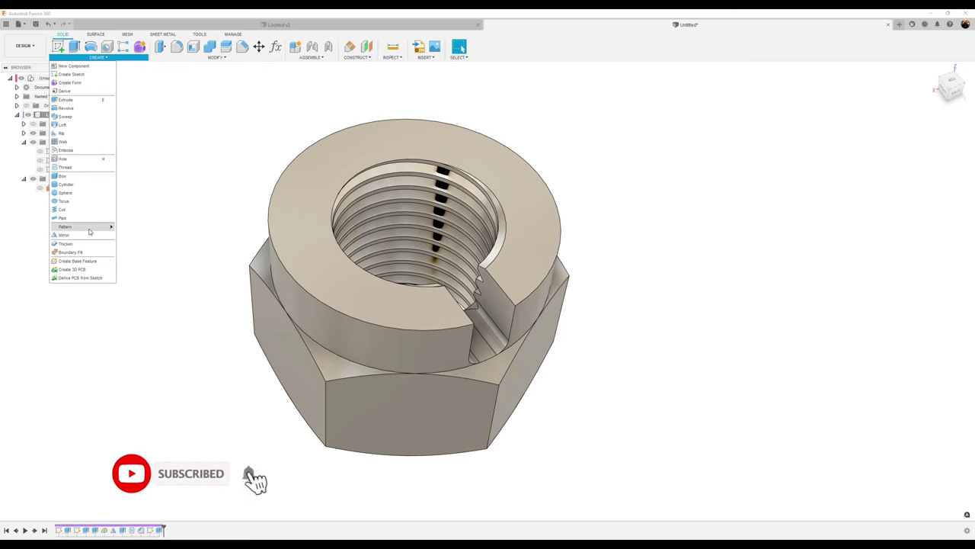
{"action": "mouse_move", "coordinate": [90, 229]}
{"action": "left_click", "coordinate": [137, 234]}
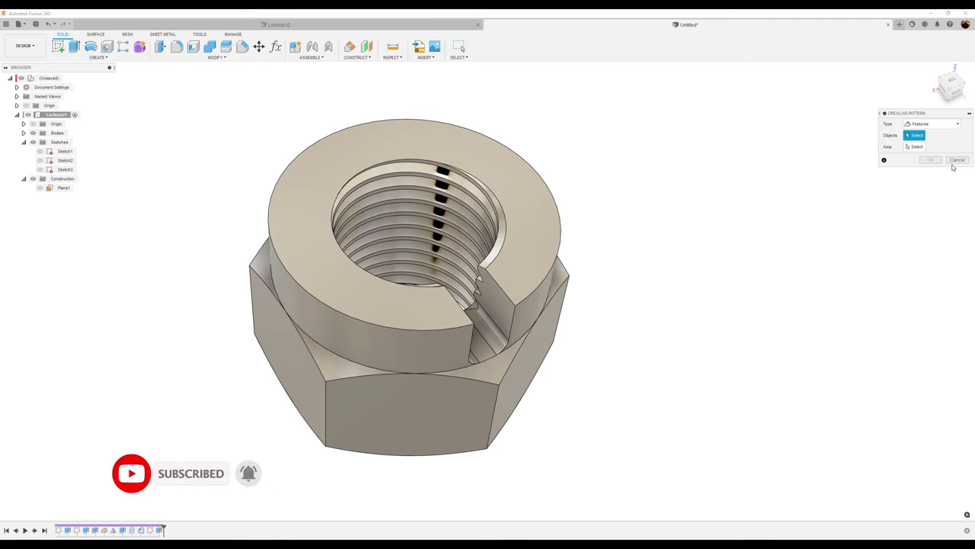
{"action": "left_click", "coordinate": [158, 530]}
{"action": "left_click", "coordinate": [930, 146]}
{"action": "scroll", "coordinate": [459, 217], "scroll_direction": "up", "scroll_amount": 5}
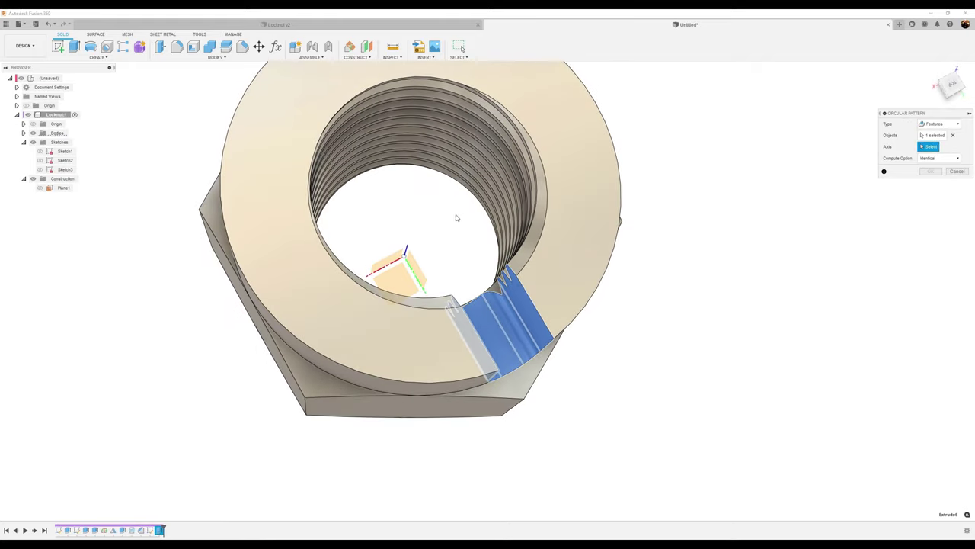
{"action": "left_click", "coordinate": [408, 252]}
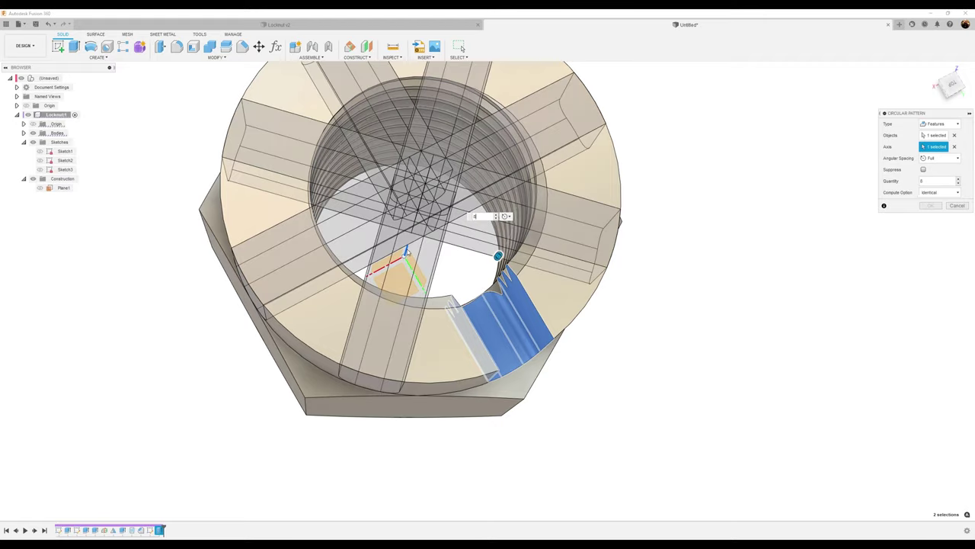
{"action": "left_click", "coordinate": [959, 184]}
{"action": "left_click", "coordinate": [959, 184]}
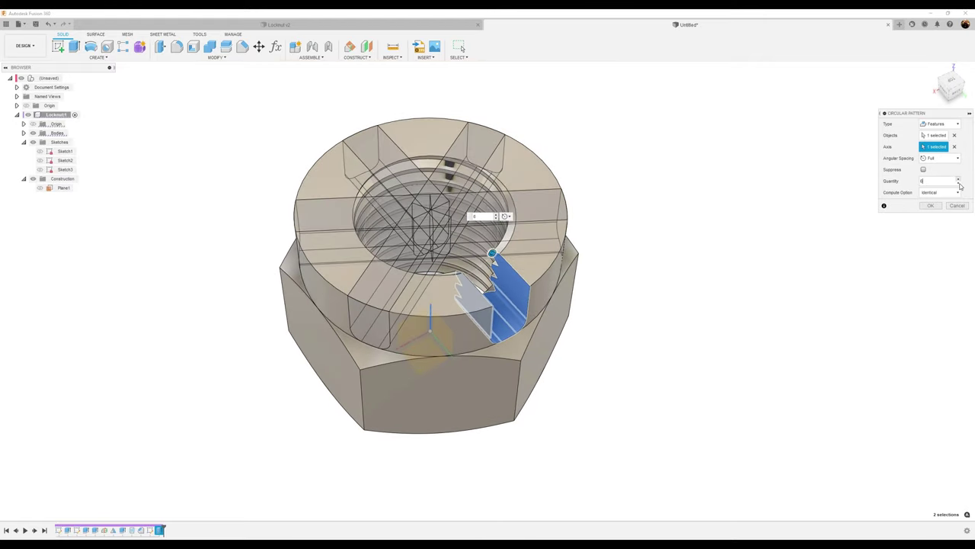
{"action": "left_click", "coordinate": [932, 206]}
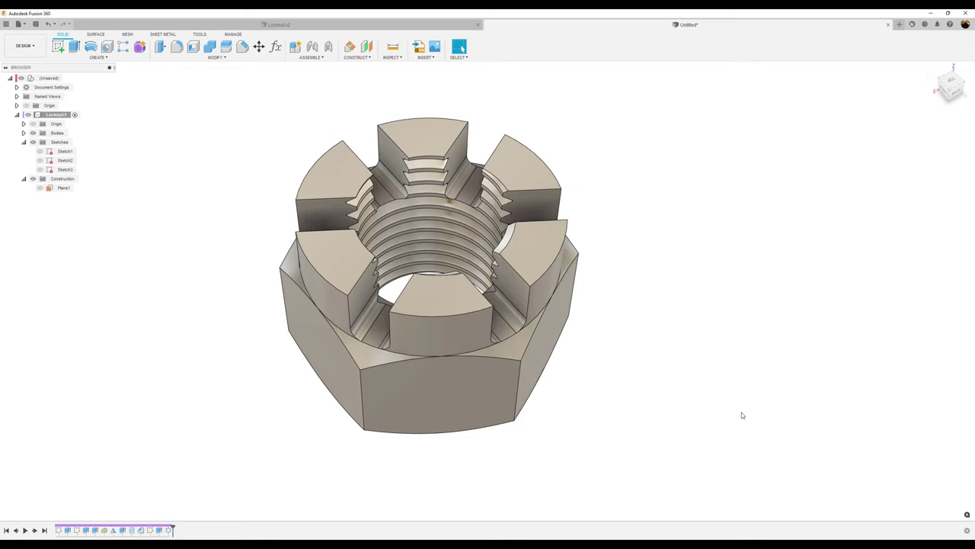